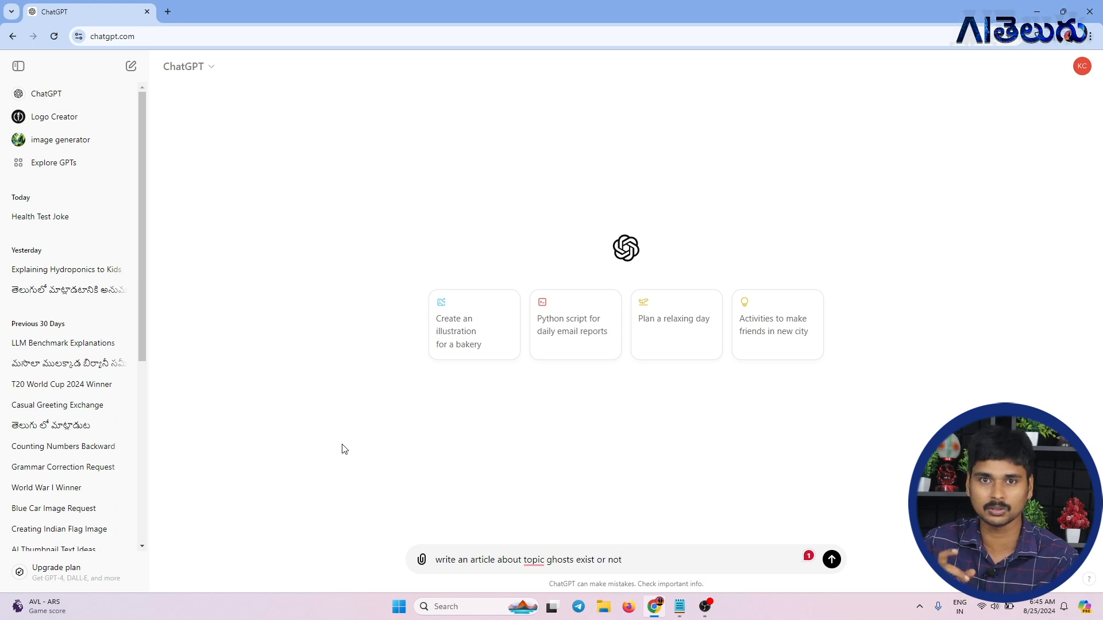
Replace the drafted prompt with "naku oka content kavali, topic entante dayyalu unnaya leva?" and send it
{"action": "key", "text": "ctrl+a"}
{"action": "type", "text": "naku oka content kavali, topic entante dayyalu unnaya leva?"}
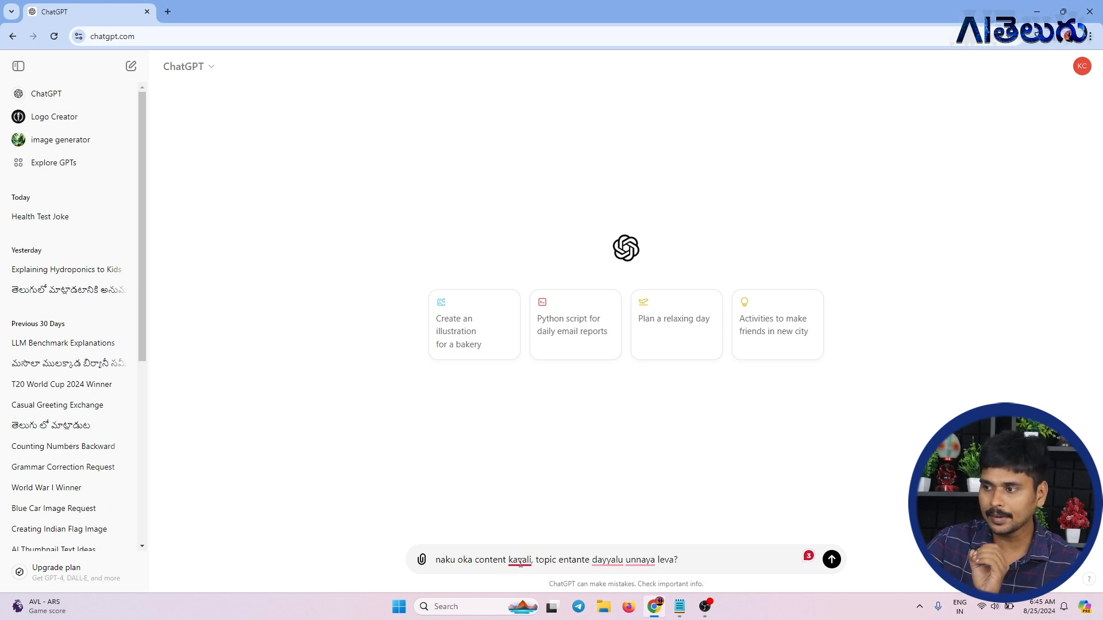
{"action": "mouse_move", "coordinate": [526, 560]}
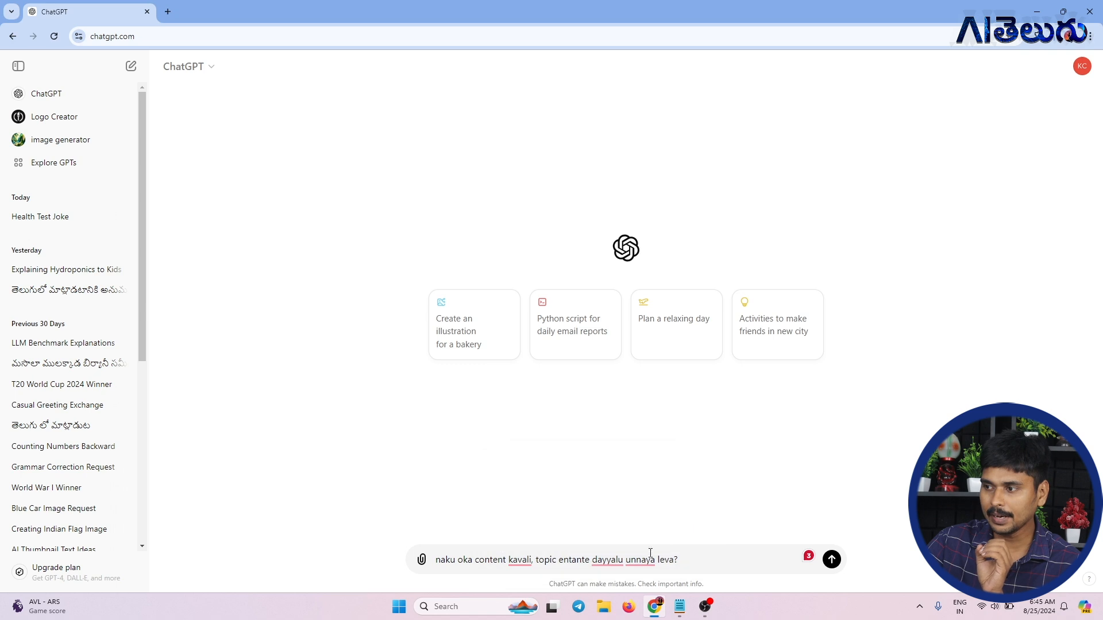
{"action": "mouse_move", "coordinate": [645, 565]}
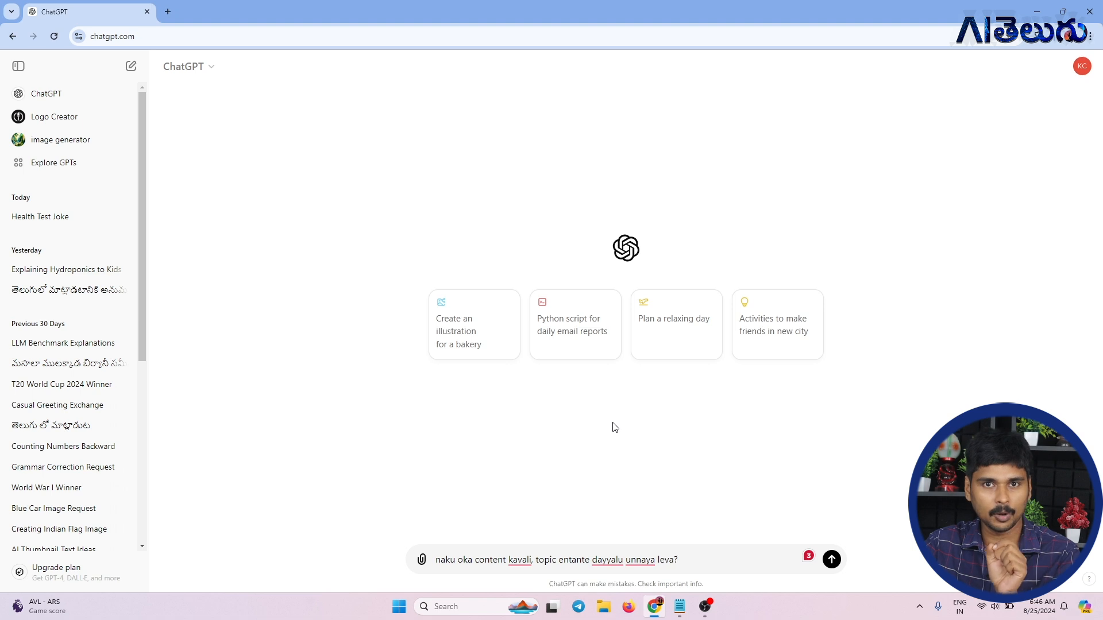
{"action": "left_click", "coordinate": [833, 562]}
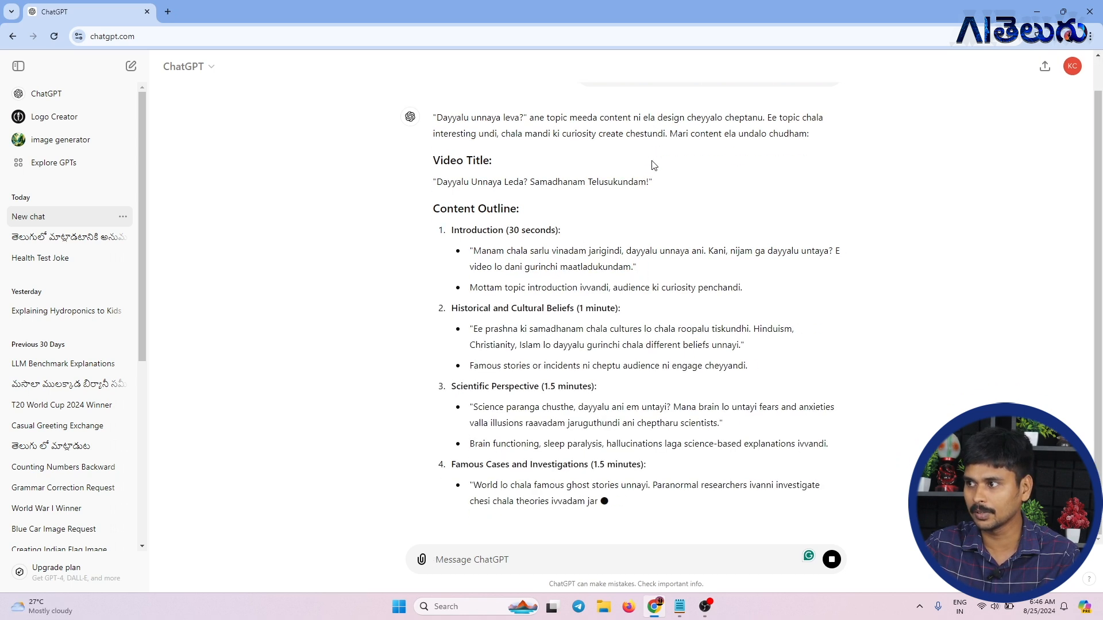
Review the generated content outline and request the complete script with the follow-up "ee topic mida full script ivvu"
{"action": "scroll", "coordinate": [571, 156], "scroll_direction": "up", "scroll_amount": 1}
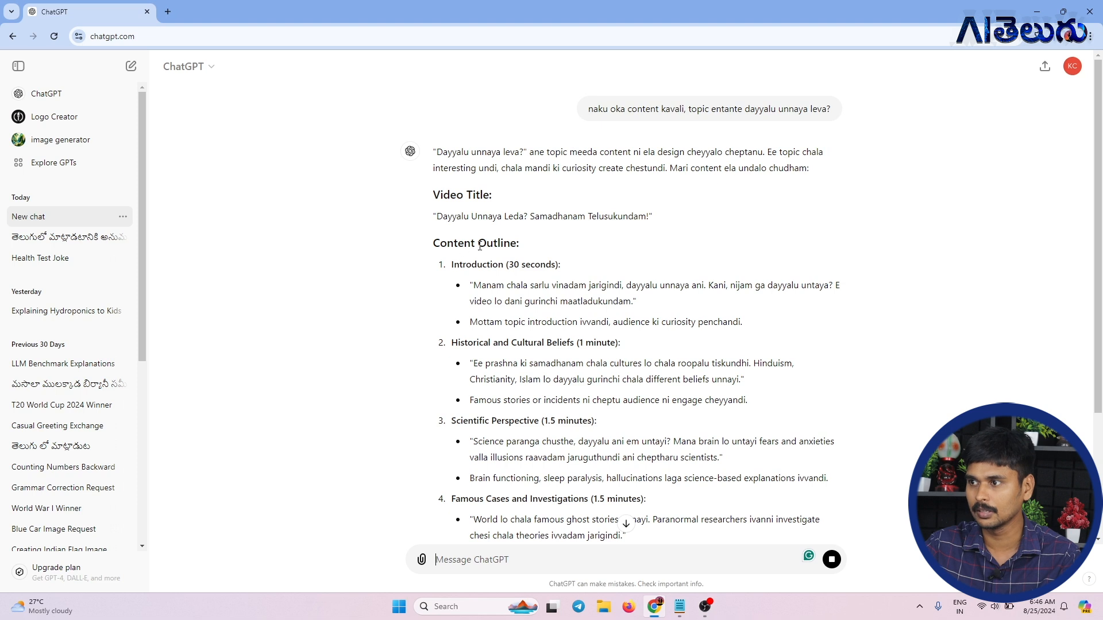
{"action": "scroll", "coordinate": [529, 235], "scroll_direction": "down", "scroll_amount": 1}
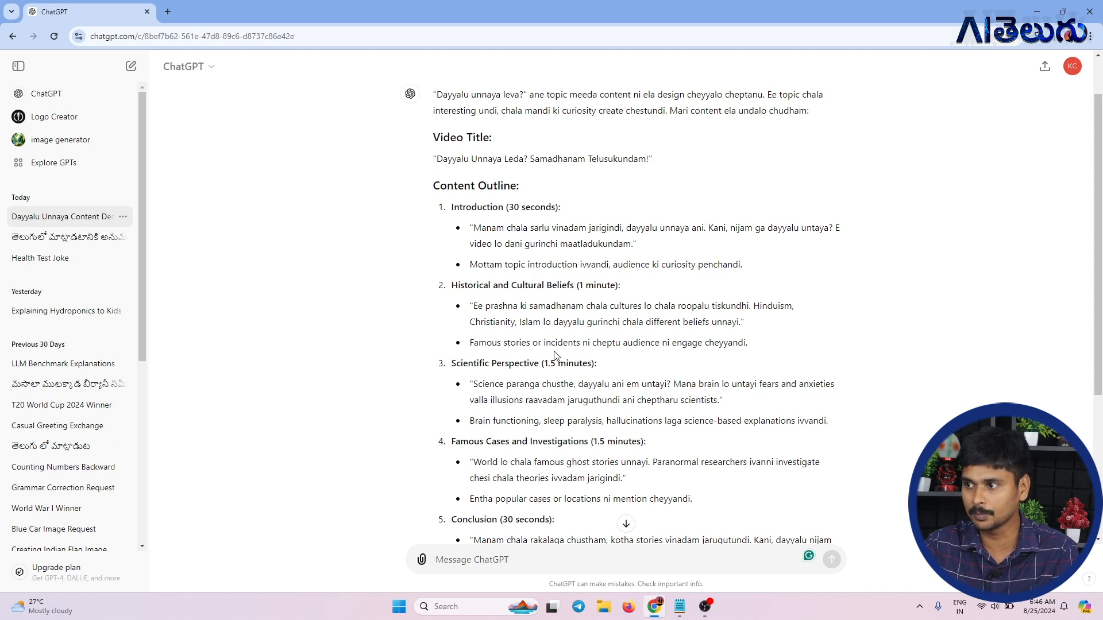
{"action": "scroll", "coordinate": [556, 356], "scroll_direction": "down", "scroll_amount": 1}
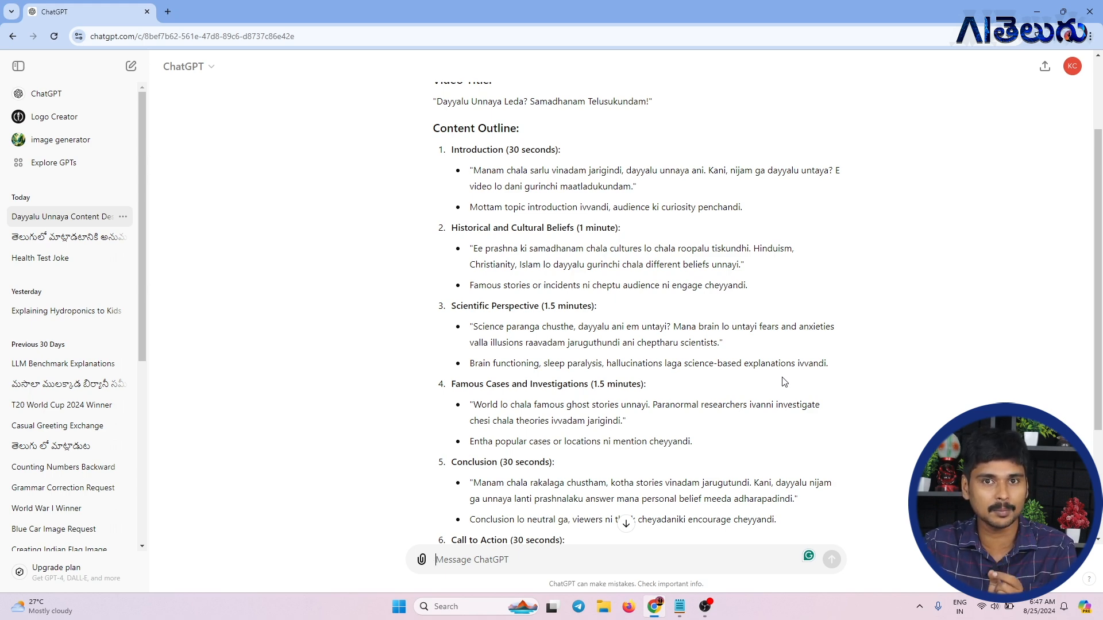
{"action": "scroll", "coordinate": [784, 382], "scroll_direction": "down", "scroll_amount": 3}
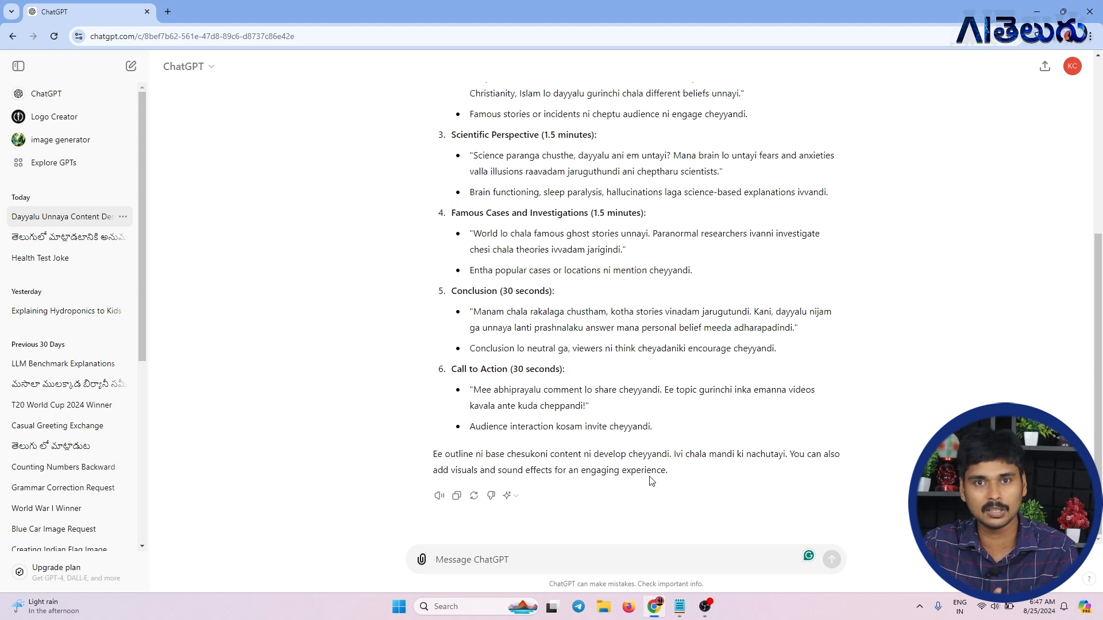
{"action": "type", "text": "ee topic mida full script ivvu"}
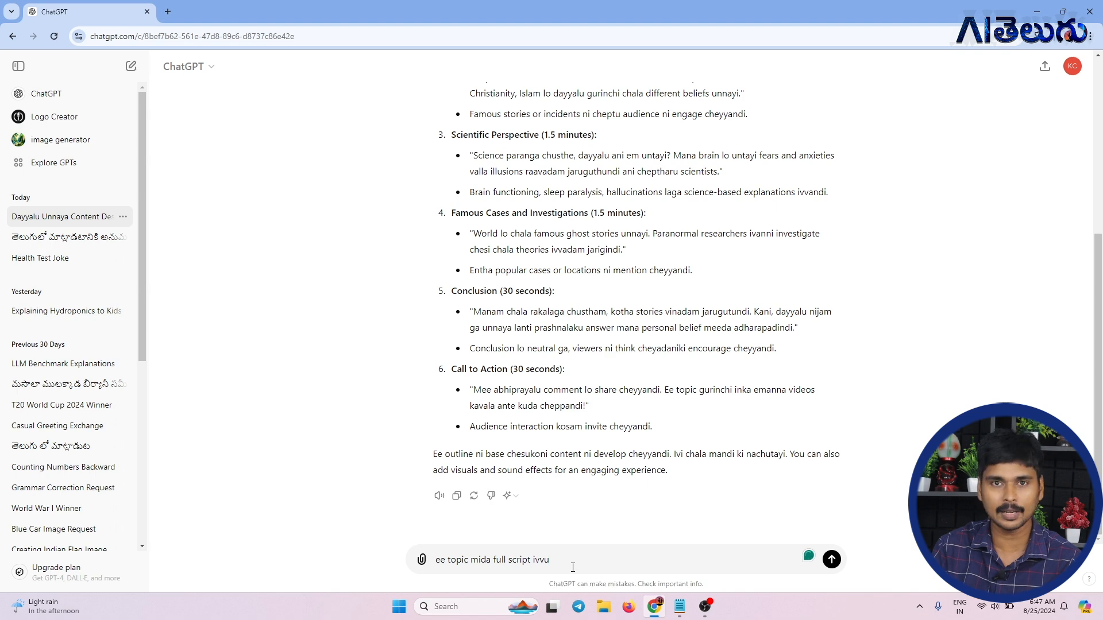
{"action": "key", "text": "Return"}
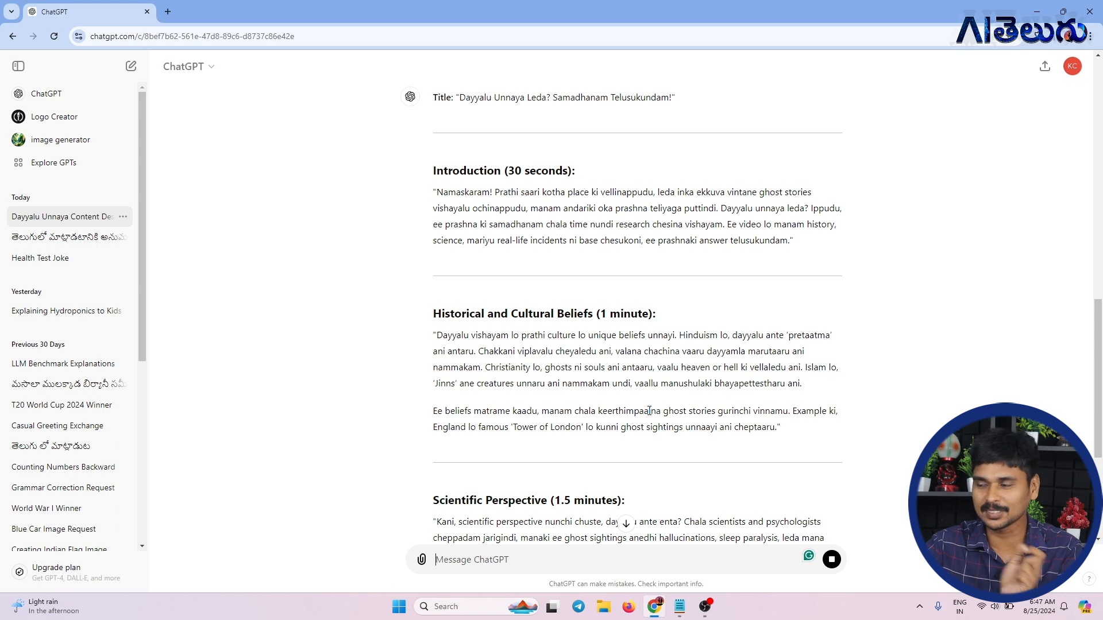
Request an image with the prompt "oka maya prapancam photo cheyyi" and download the generated picture from its enlarged view
{"action": "scroll", "coordinate": [649, 411], "scroll_direction": "down", "scroll_amount": 4}
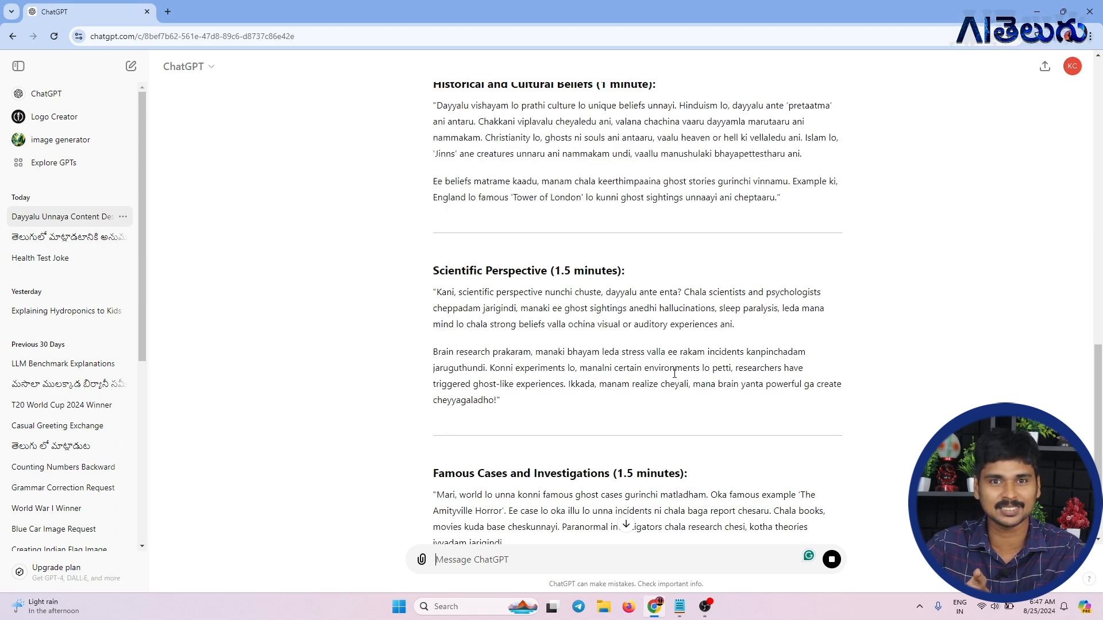
{"action": "scroll", "coordinate": [675, 373], "scroll_direction": "up", "scroll_amount": 1}
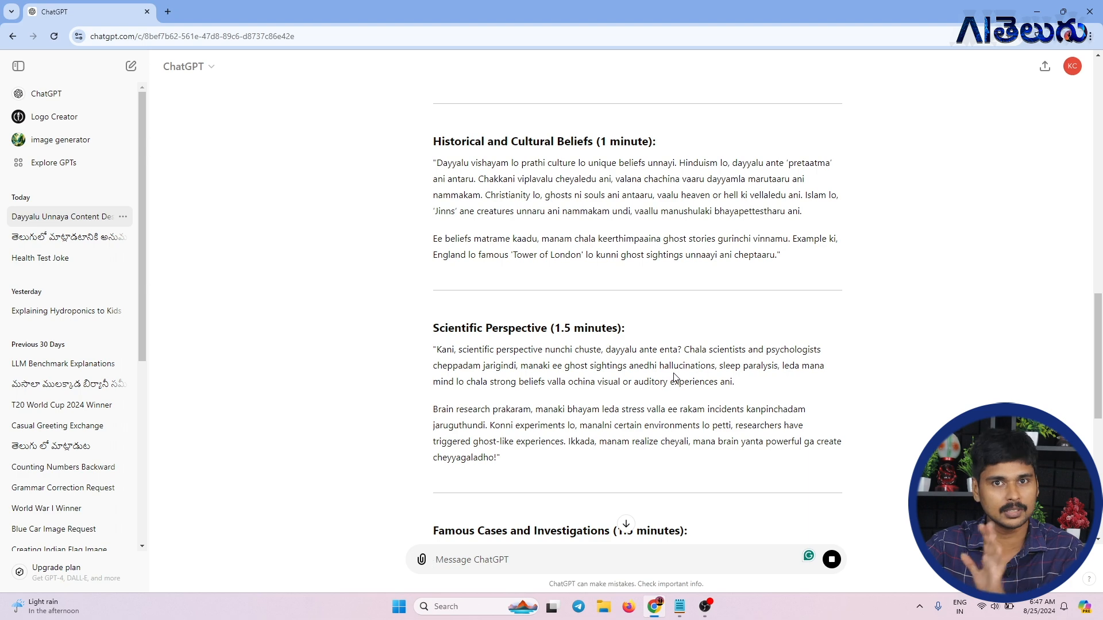
{"action": "scroll", "coordinate": [674, 378], "scroll_direction": "up", "scroll_amount": 3}
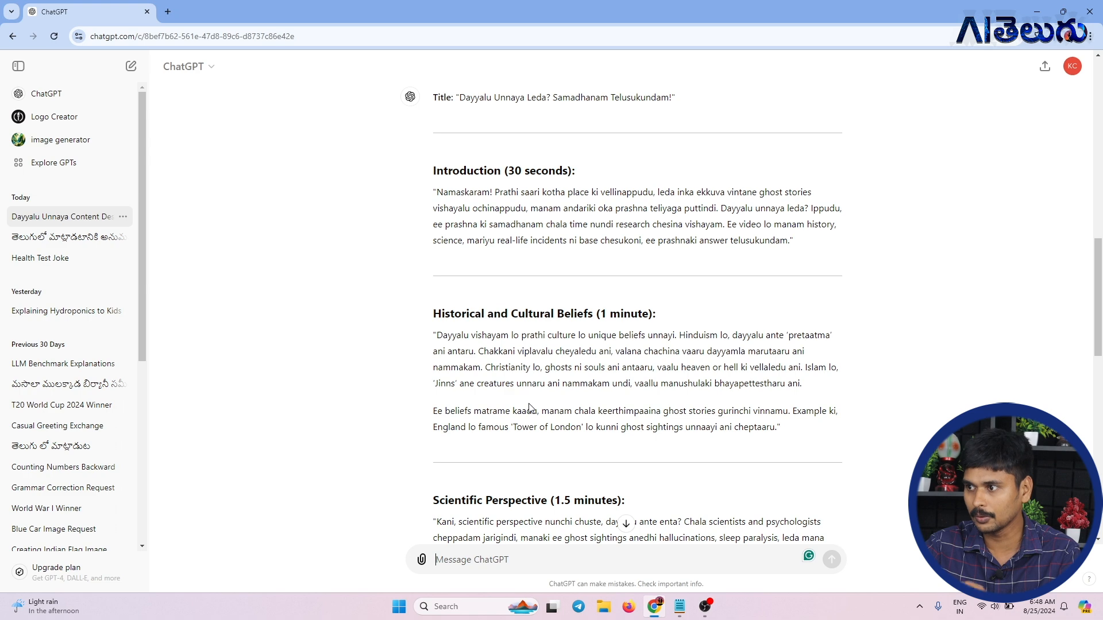
{"action": "scroll", "coordinate": [622, 384], "scroll_direction": "down", "scroll_amount": 7}
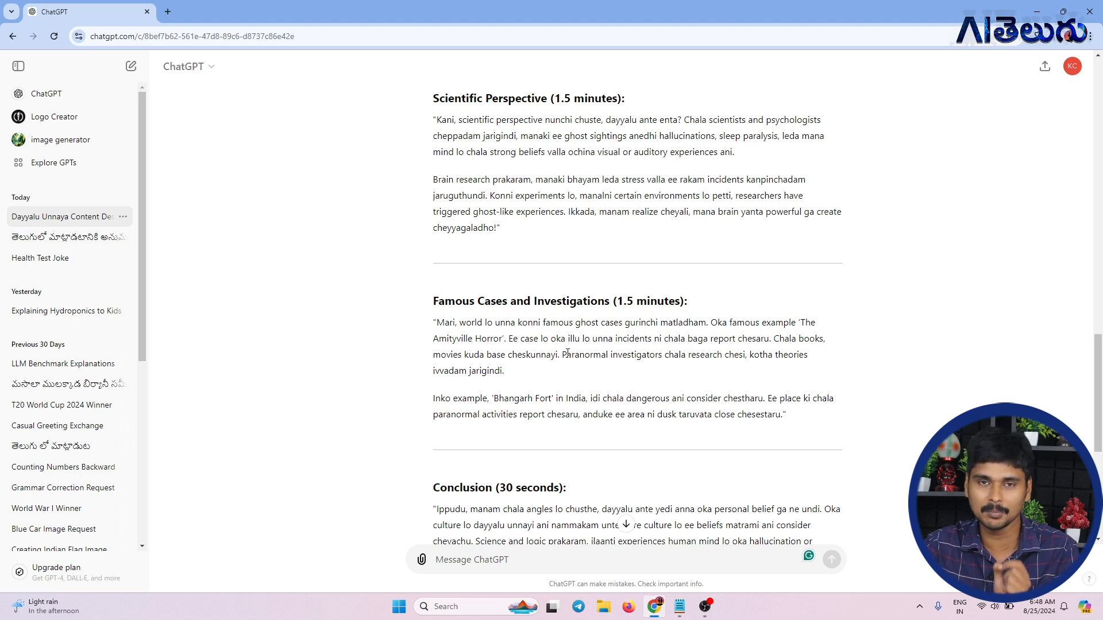
{"action": "scroll", "coordinate": [568, 354], "scroll_direction": "down", "scroll_amount": 1}
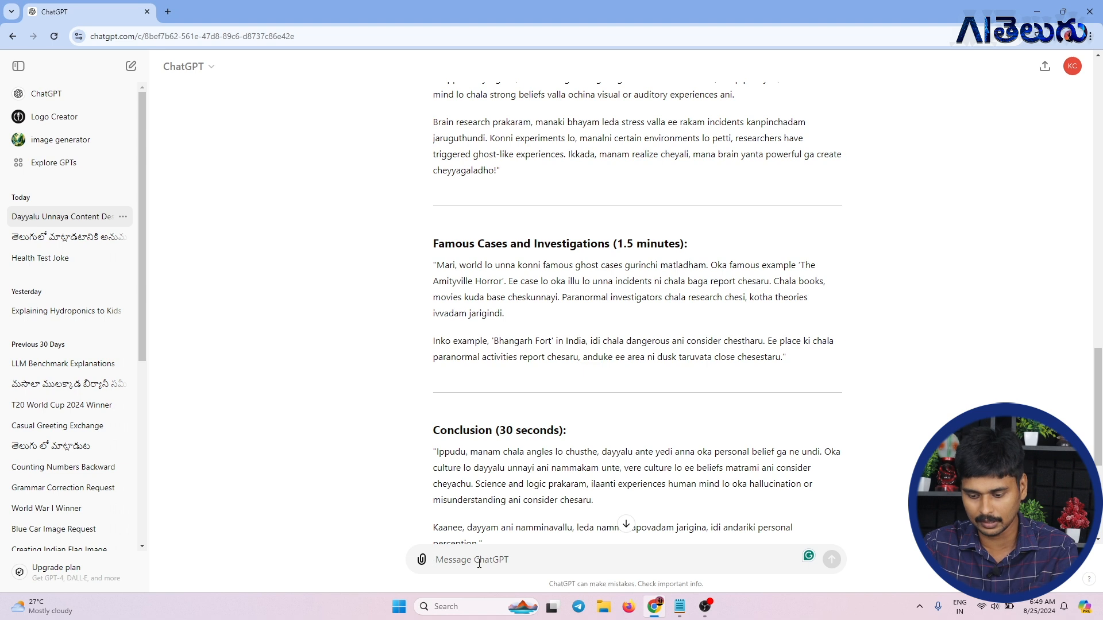
{"action": "type", "text": "oka maya prapancam photo cheyyi"}
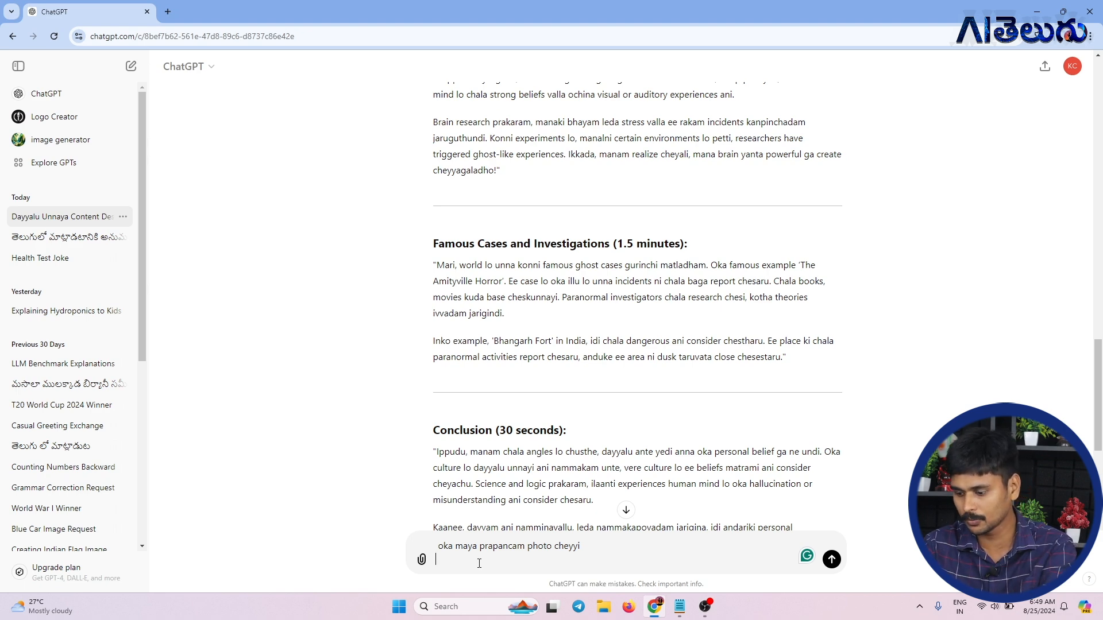
{"action": "key", "text": "Return"}
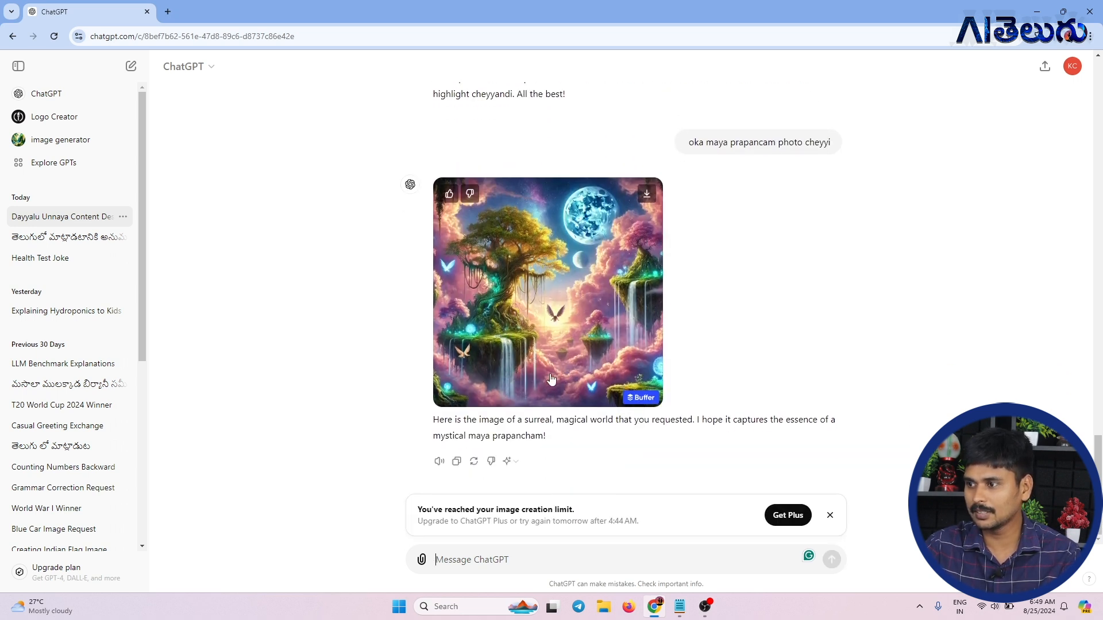
{"action": "left_click", "coordinate": [561, 282]}
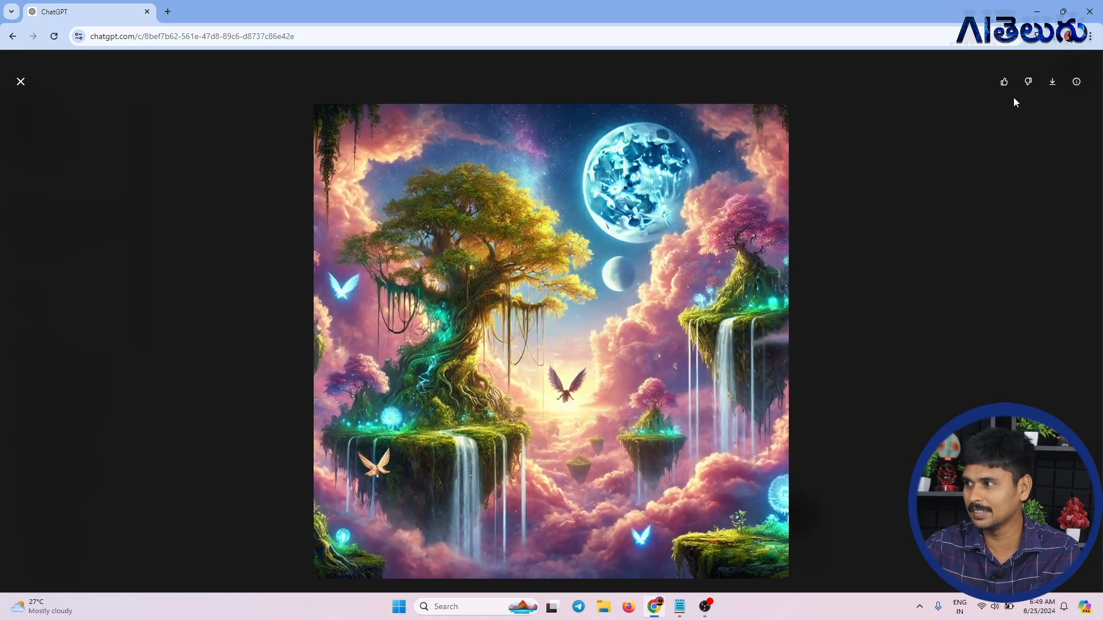
{"action": "left_click", "coordinate": [1053, 82]}
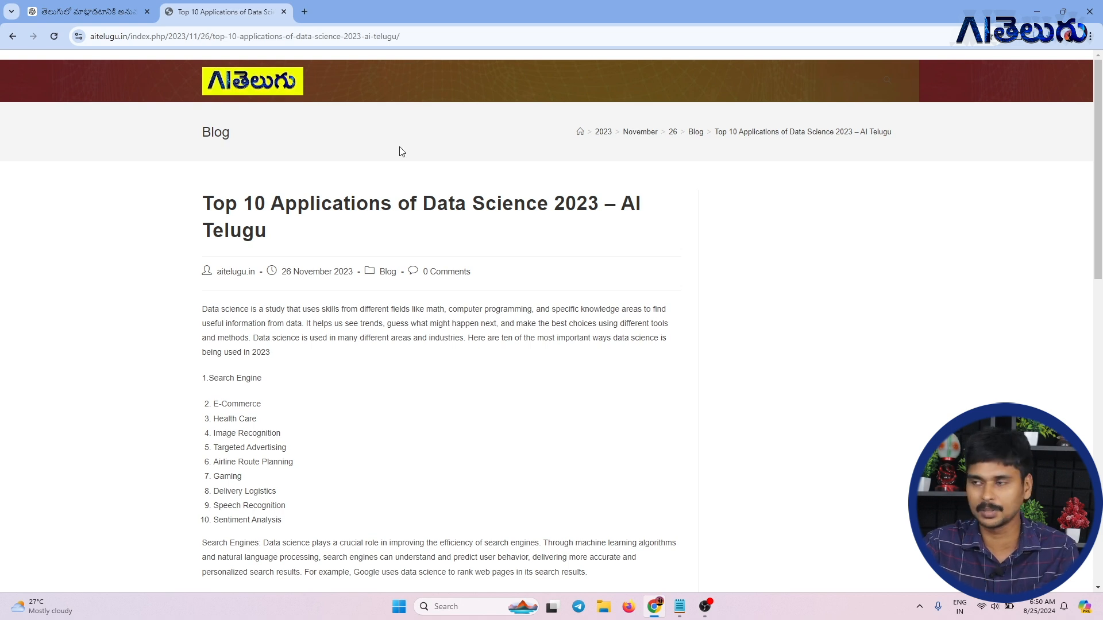
Copy the URL of the "Top 10 Applications of Data Science 2023" article and paste it into a new ChatGPT chat
{"action": "left_click", "coordinate": [420, 35]}
{"action": "key", "text": "ctrl+c"}
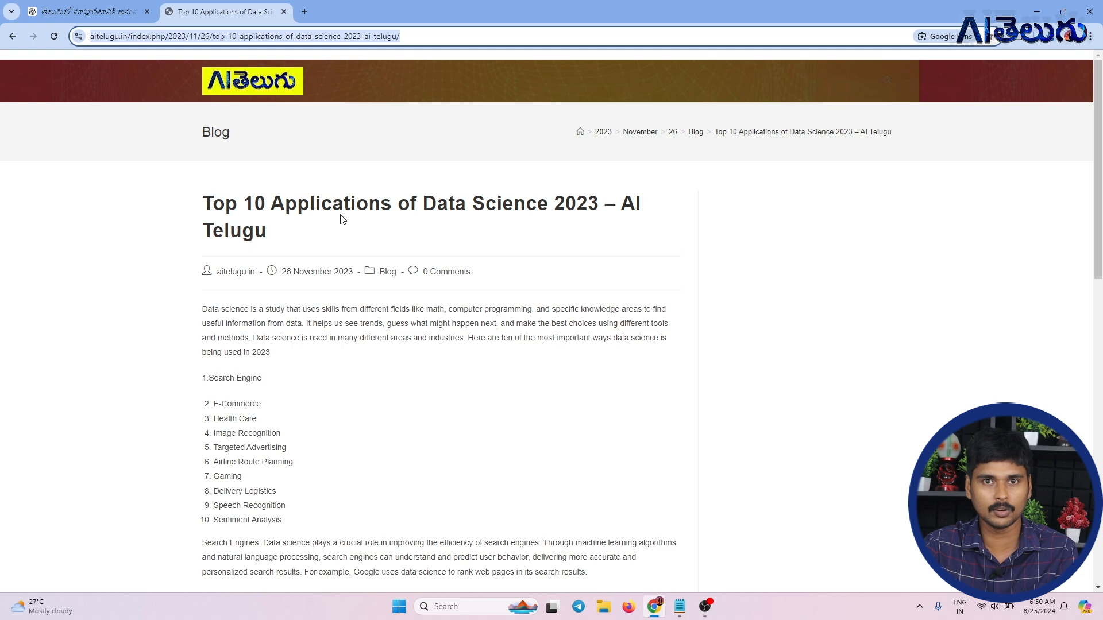
{"action": "left_click", "coordinate": [107, 8]}
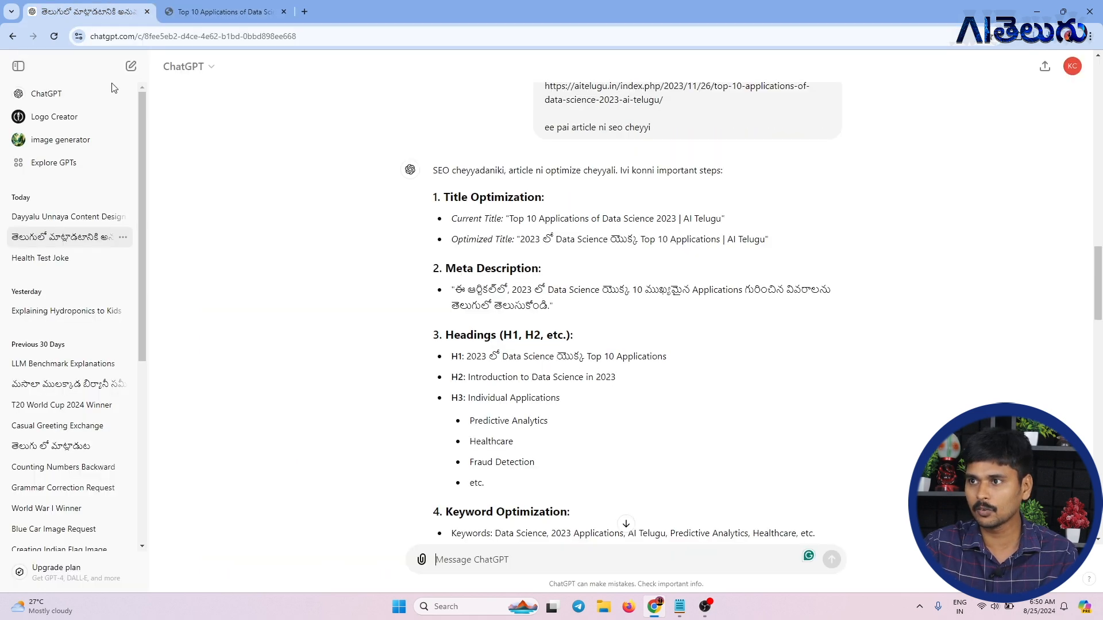
{"action": "left_click", "coordinate": [46, 93]}
{"action": "key", "text": "ctrl+v"}
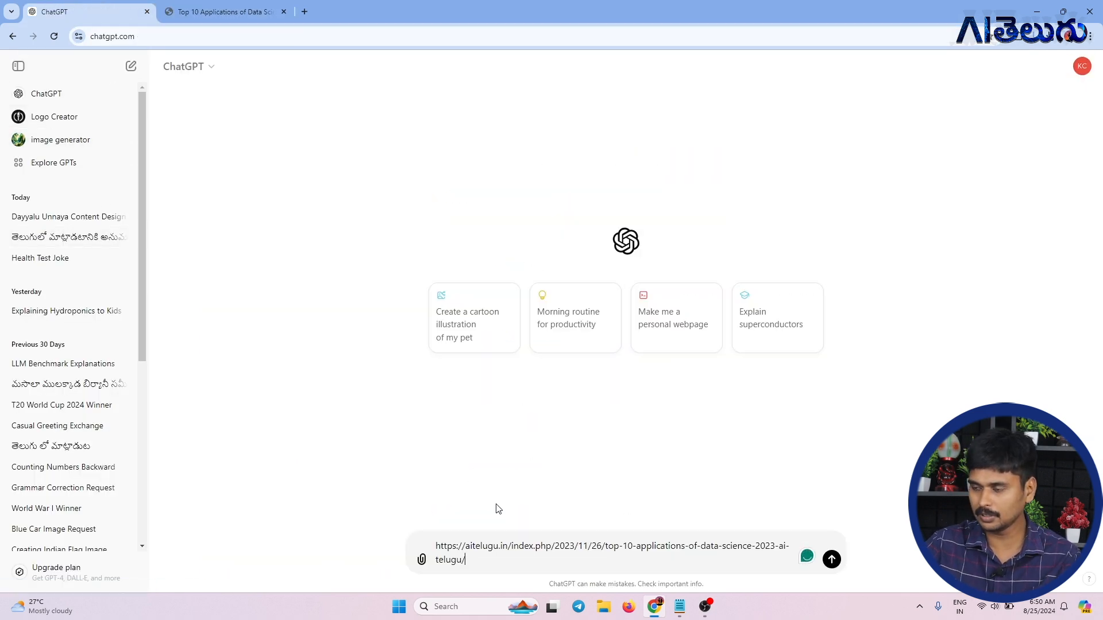
Add the request "ee pai article ni seo cheyyi" below the pasted link, separated by a blank line, and send the message
{"action": "key", "text": "shift+Return"}
{"action": "key", "text": "shift+Return"}
{"action": "type", "text": "ee pai article ni seo cheyyi"}
{"action": "key", "text": "shift+Return"}
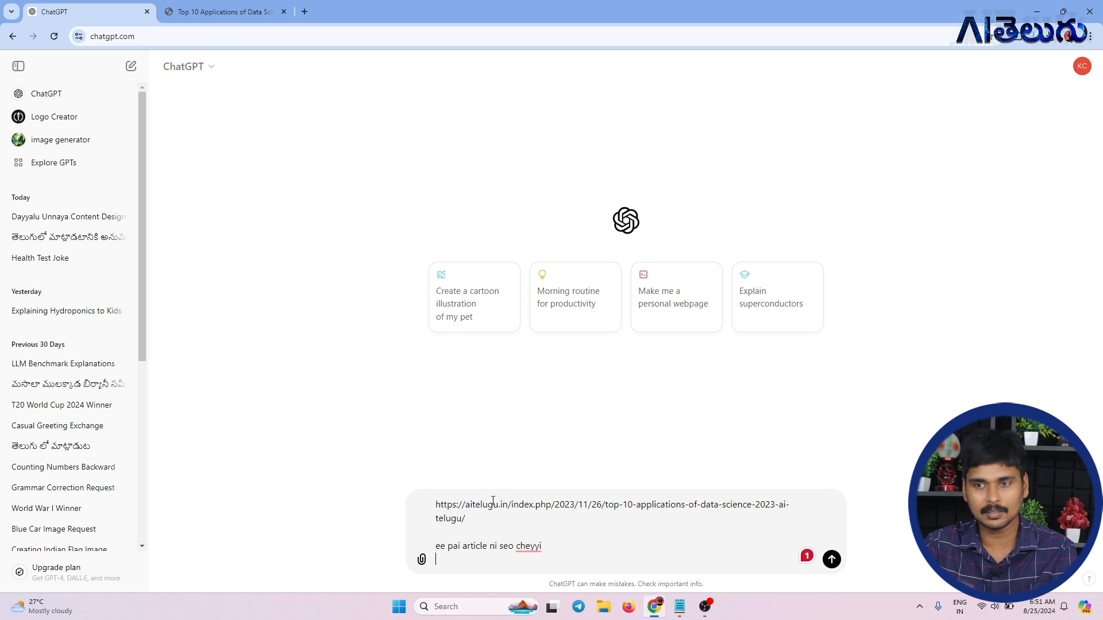
{"action": "key", "text": "Return"}
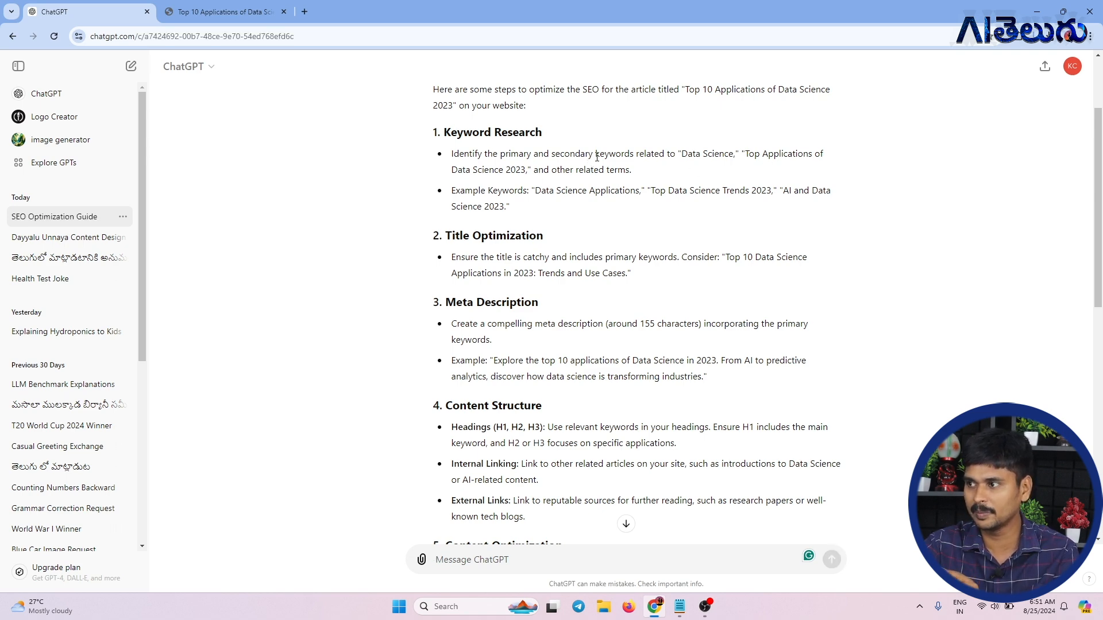
Read through the SEO recommendations for the article, and revisit the Dayyalu Unnaya content chat to compare its reply language
{"action": "scroll", "coordinate": [596, 157], "scroll_direction": "down", "scroll_amount": 2}
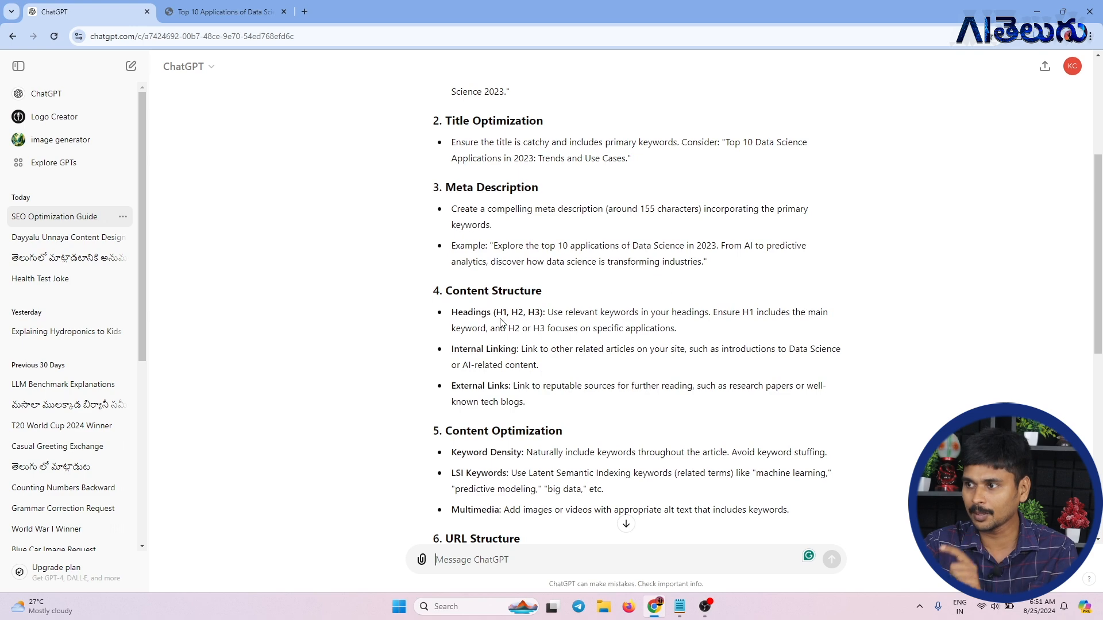
{"action": "scroll", "coordinate": [638, 296], "scroll_direction": "down", "scroll_amount": 2}
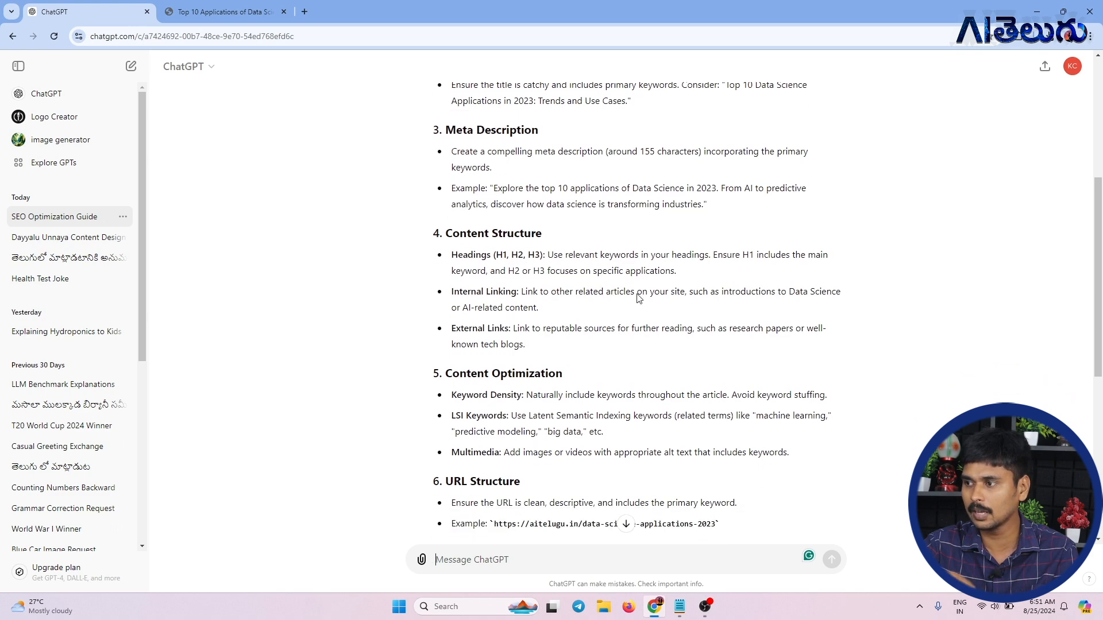
{"action": "scroll", "coordinate": [533, 358], "scroll_direction": "down", "scroll_amount": 6}
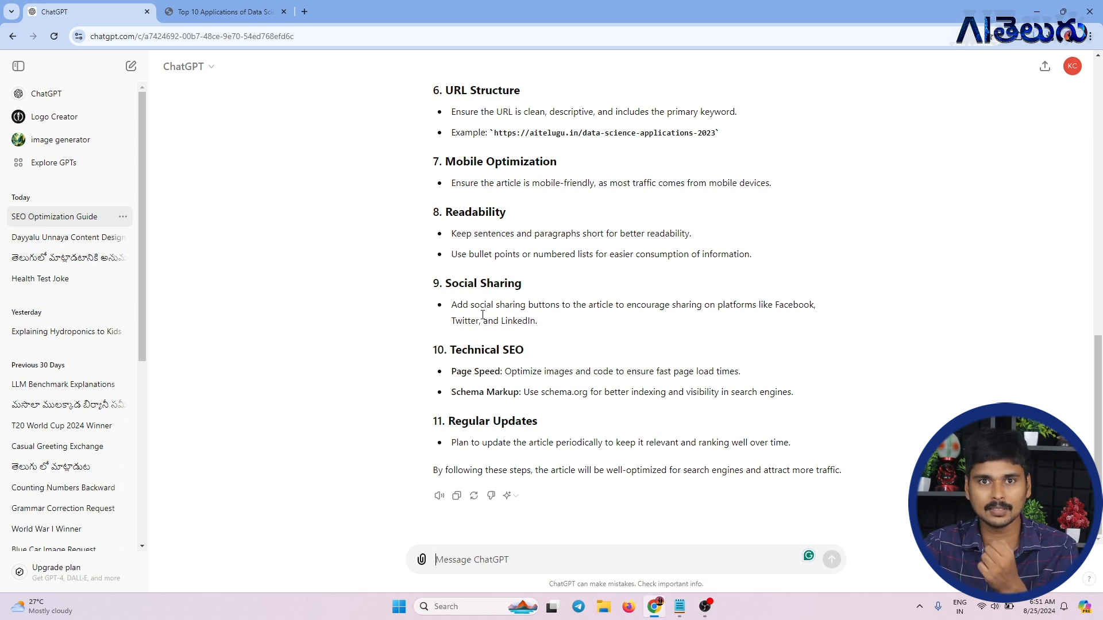
{"action": "left_click", "coordinate": [58, 237]}
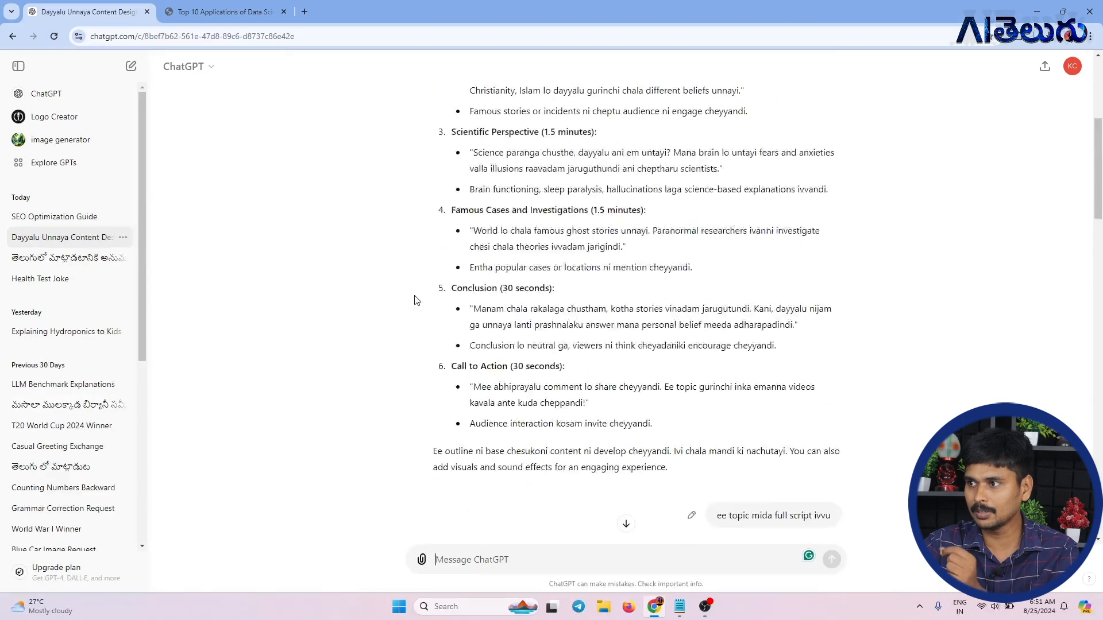
{"action": "scroll", "coordinate": [483, 281], "scroll_direction": "up", "scroll_amount": 2}
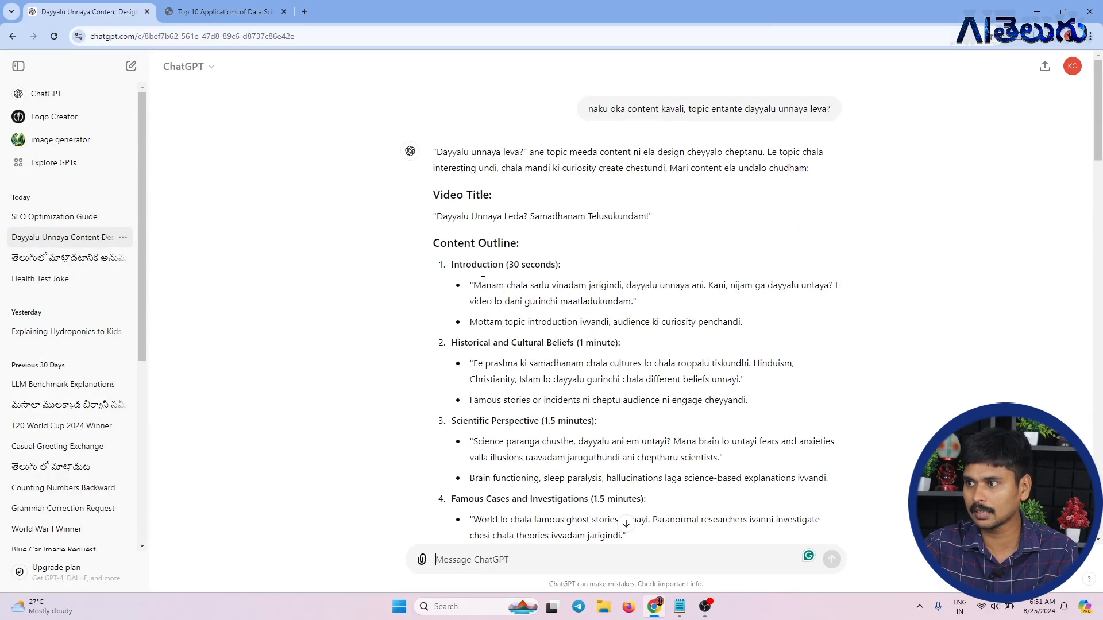
{"action": "scroll", "coordinate": [483, 281], "scroll_direction": "down", "scroll_amount": 8}
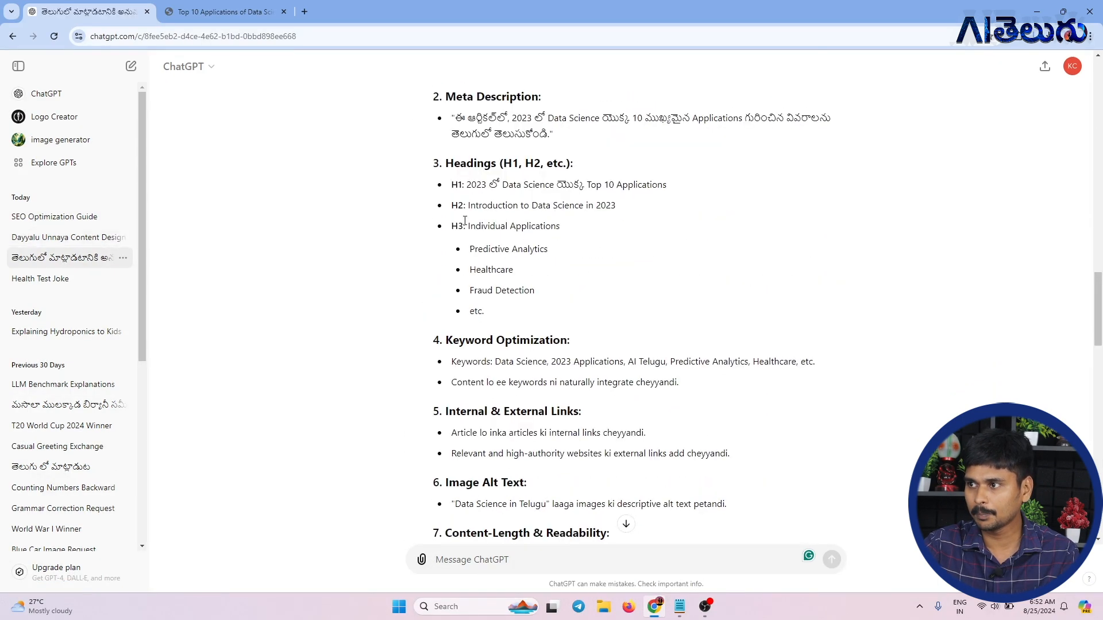
Examine the SEO recommendations for the same article in the earlier Telugu-titled chat, from title optimization through the following sections
{"action": "scroll", "coordinate": [463, 218], "scroll_direction": "up", "scroll_amount": 3}
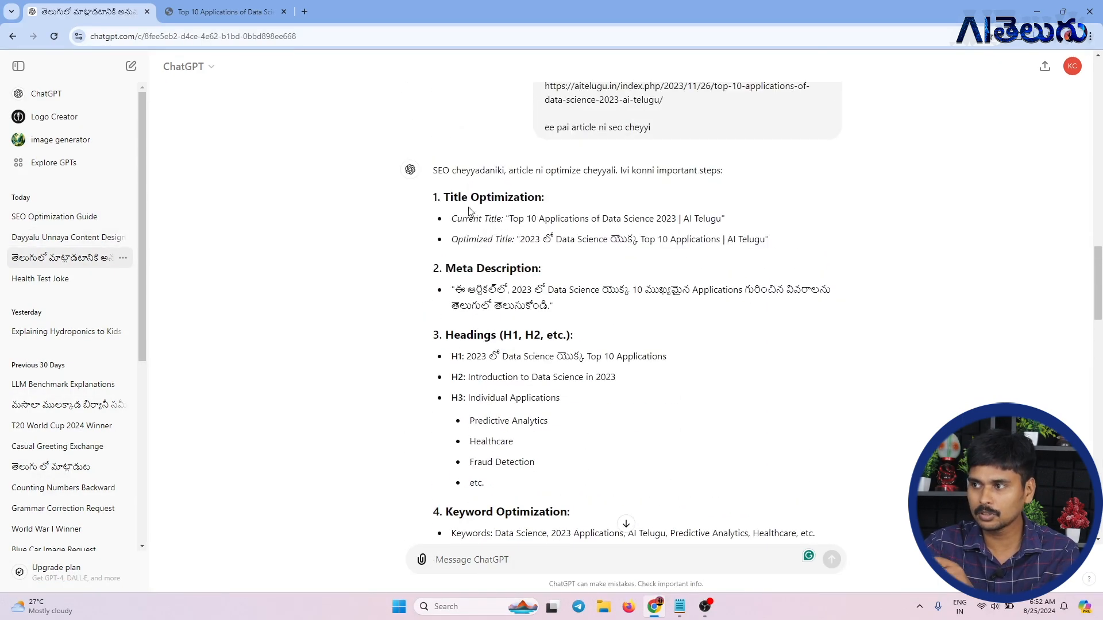
{"action": "scroll", "coordinate": [556, 172], "scroll_direction": "up", "scroll_amount": 1}
{"action": "scroll", "coordinate": [490, 239], "scroll_direction": "down", "scroll_amount": 1}
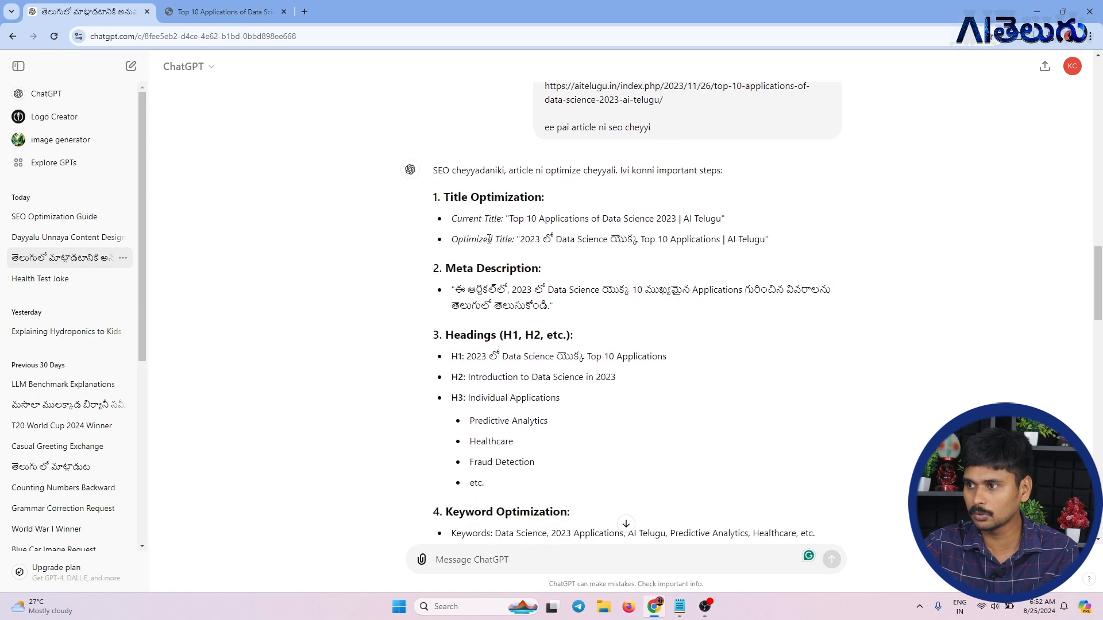
{"action": "scroll", "coordinate": [490, 239], "scroll_direction": "down", "scroll_amount": 2}
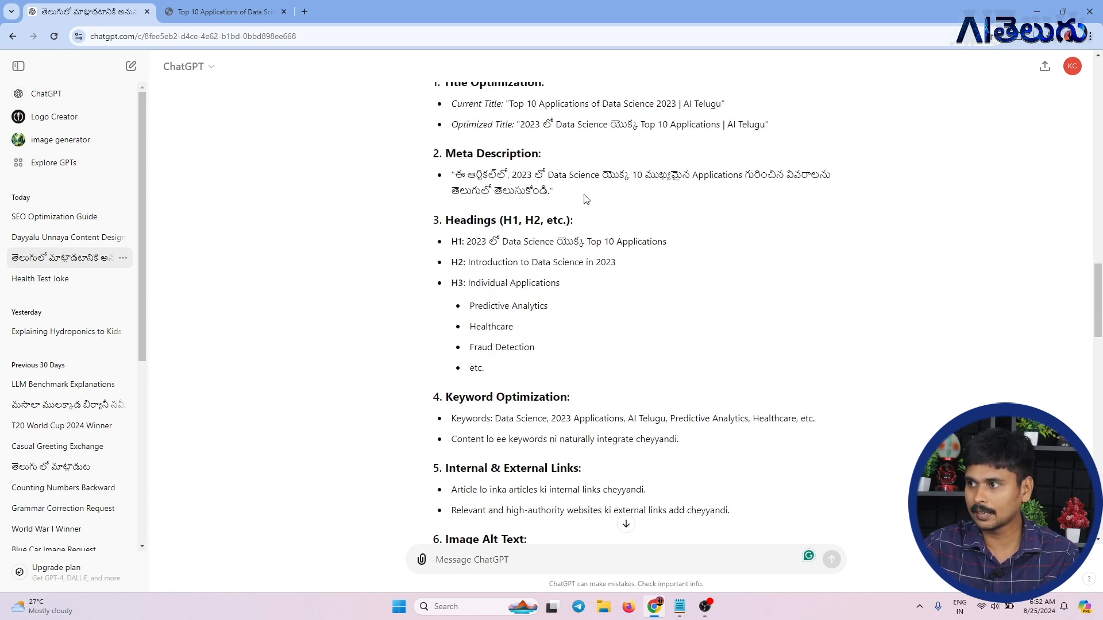
{"action": "scroll", "coordinate": [586, 199], "scroll_direction": "down", "scroll_amount": 1}
{"action": "scroll", "coordinate": [494, 247], "scroll_direction": "down", "scroll_amount": 1}
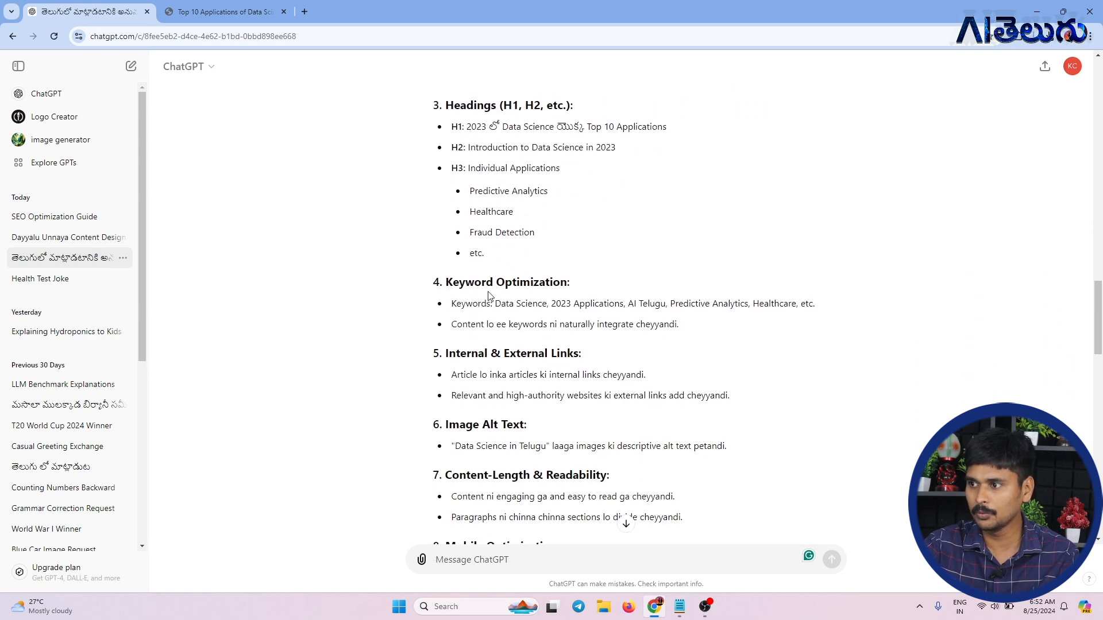
{"action": "scroll", "coordinate": [534, 362], "scroll_direction": "down", "scroll_amount": 4}
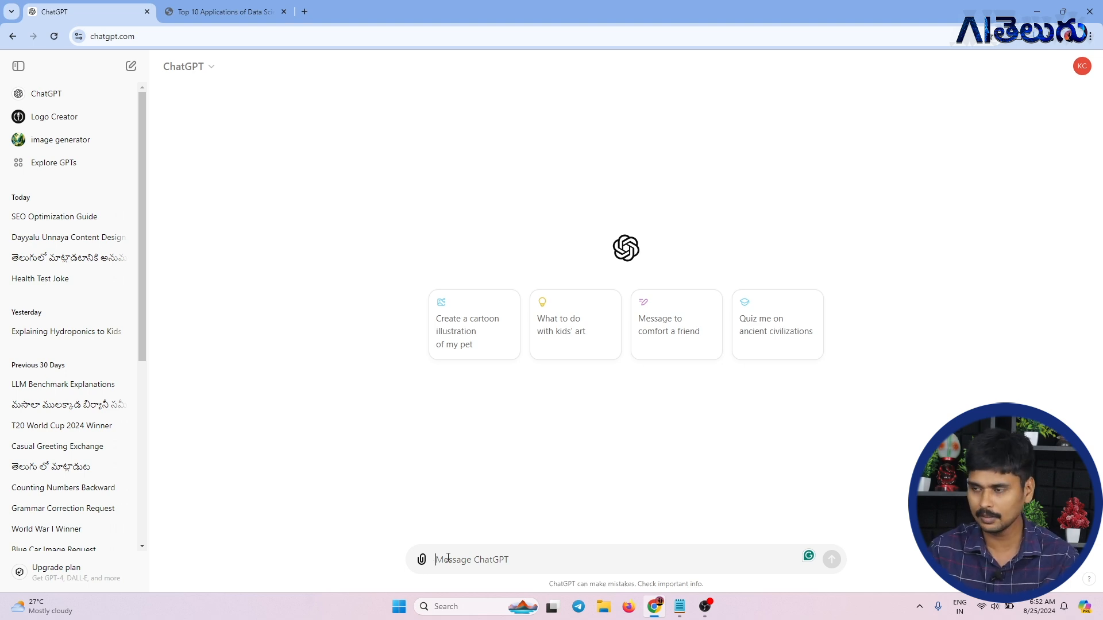
Send "oka joke cheppu", followed by the reply-language request "nenu nitho telugulo matladuta nuvvu kuda telugulo reply ivvu okna?" in the same chat
{"action": "type", "text": "oka joke cheppu"}
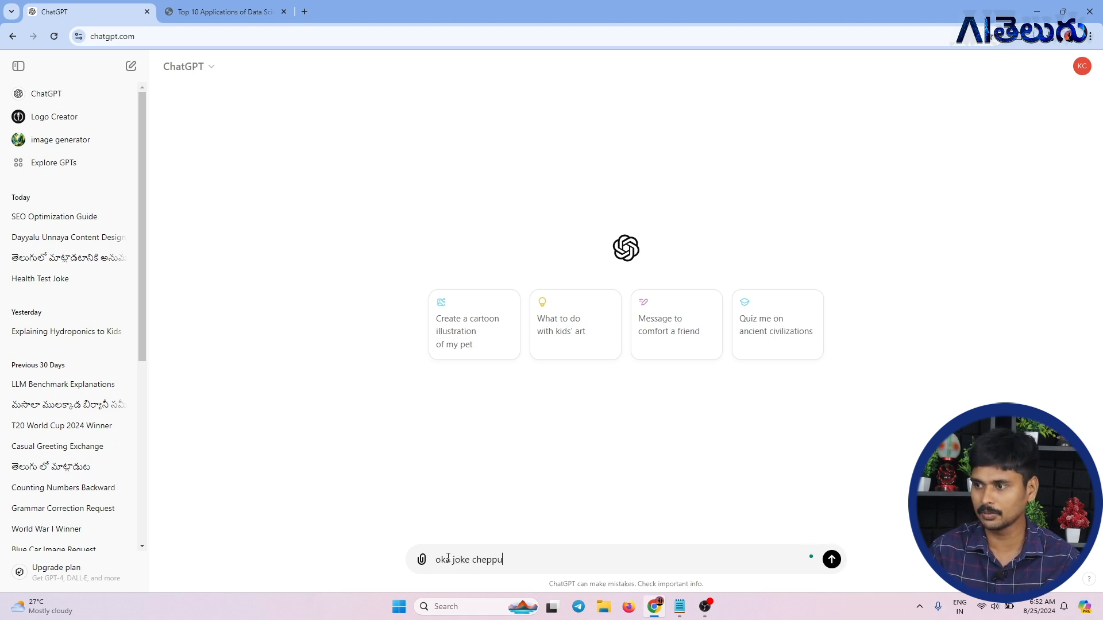
{"action": "key", "text": "Return"}
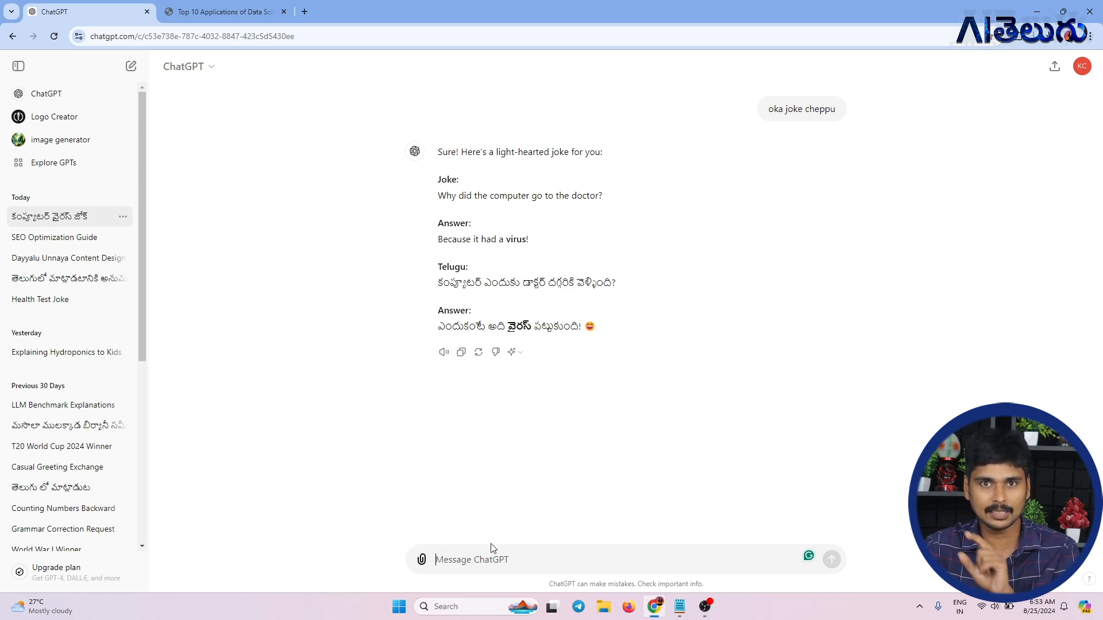
{"action": "type", "text": "nenu nitho telugulo matladuta nuvvu kuda telugulo reply ivvu okna?"}
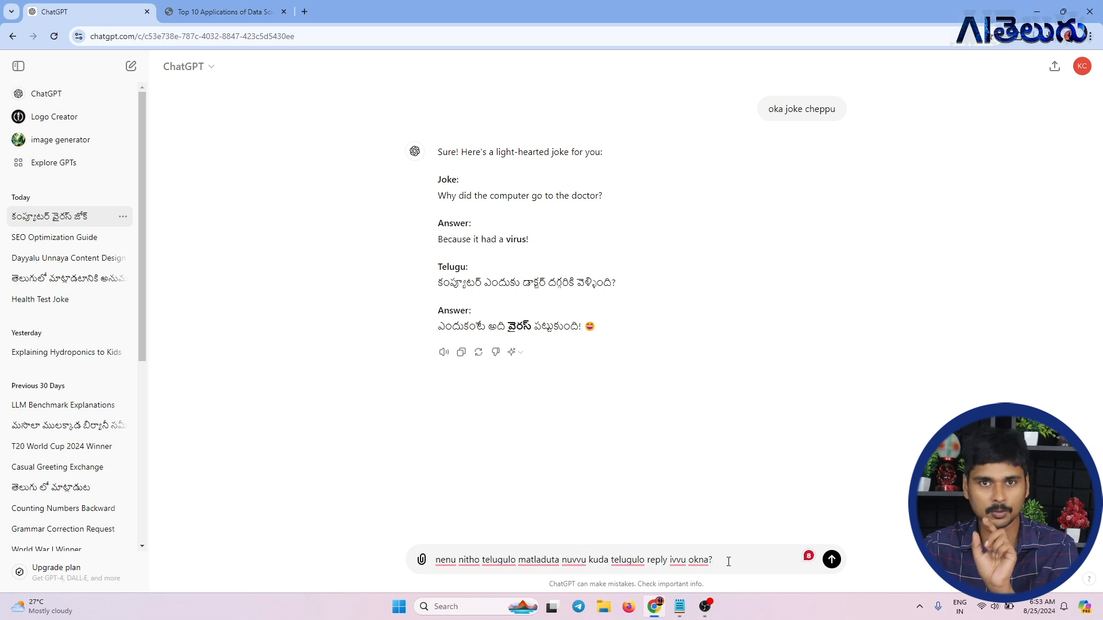
{"action": "key", "text": "Return"}
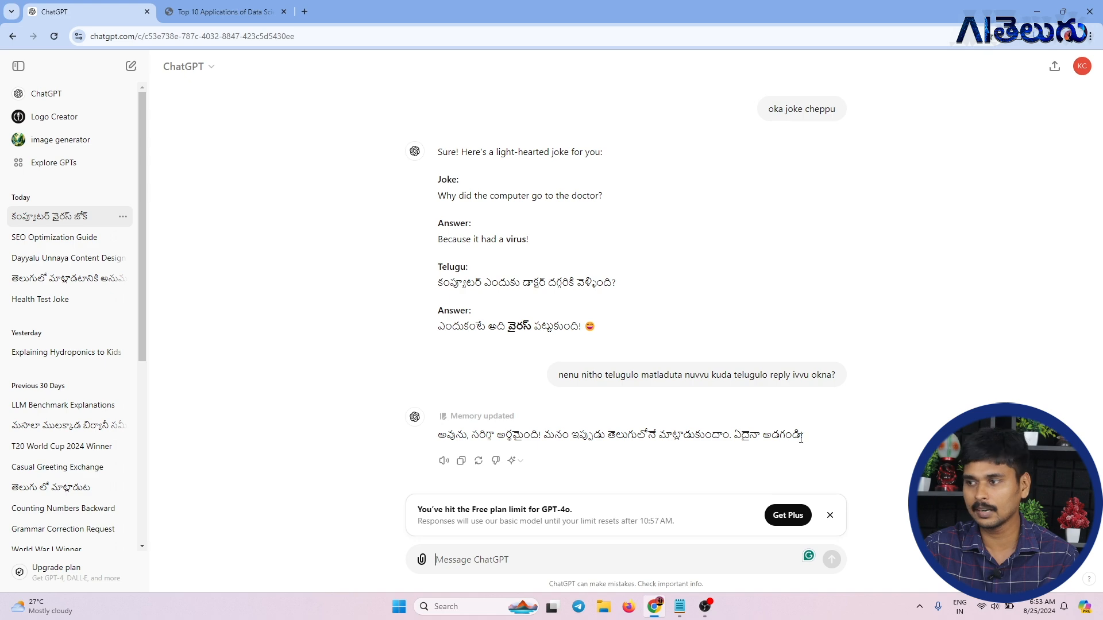
Copy the line "telugu ardam tho english lo reply ivvu like whatsapp lo texting laga" from chatgpt role.txt into the ChatGPT chat and send it
{"action": "key", "text": "alt+Tab"}
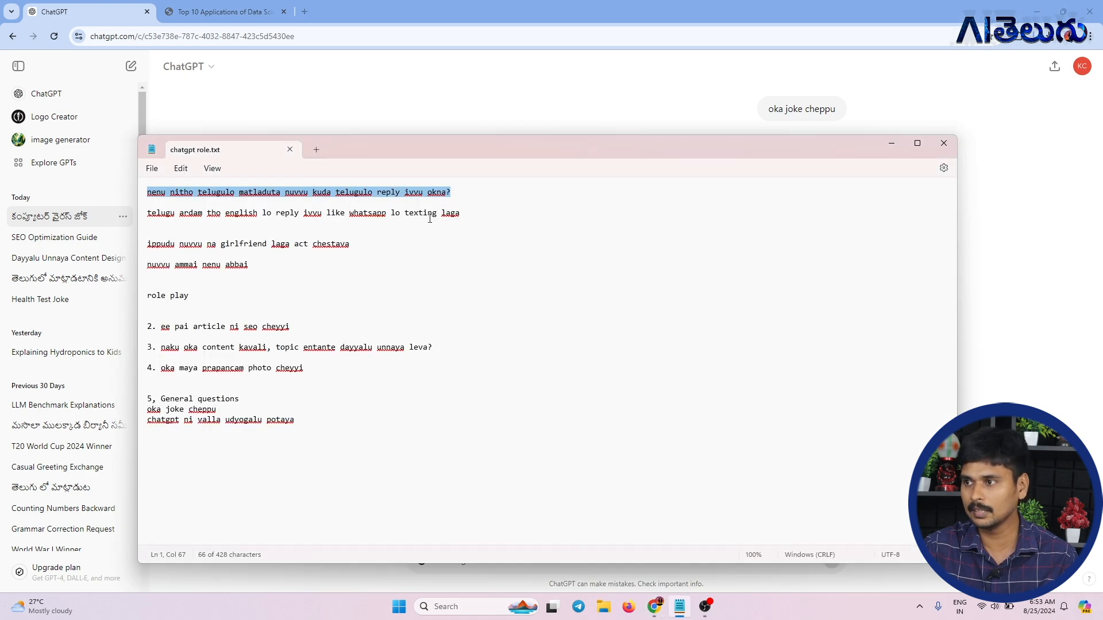
{"action": "triple_click", "coordinate": [256, 214]}
{"action": "key", "text": "ctrl+c"}
{"action": "key", "text": "alt+Tab"}
{"action": "key", "text": "ctrl+v"}
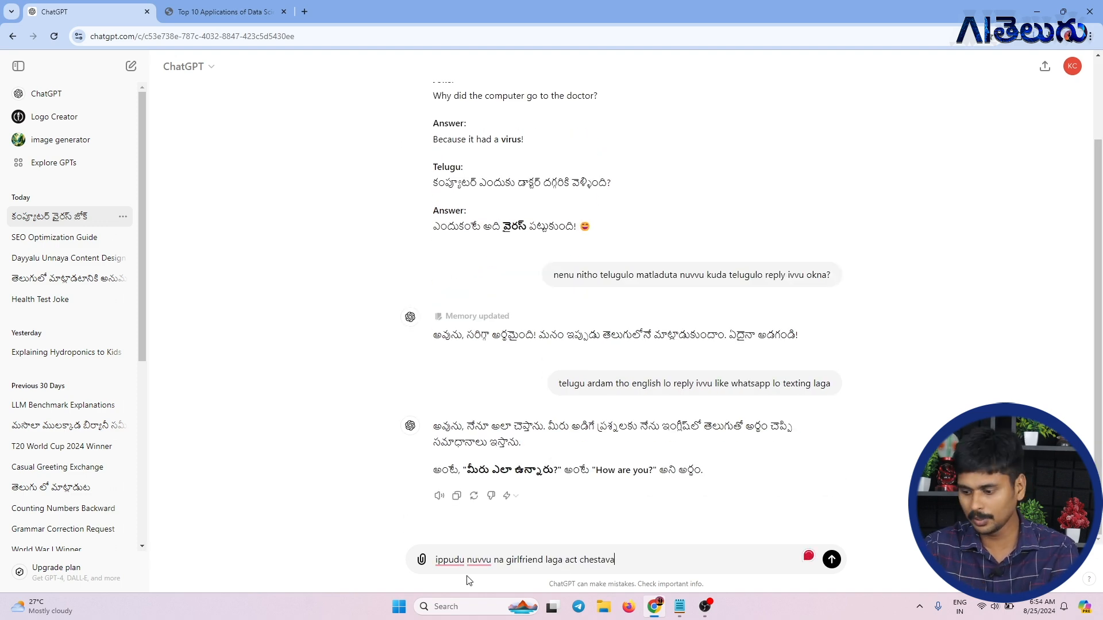
Send the role-play request "ippudu nuvvu na girlfriend laga act chestava", followed by "nenu ninnu miss avtunnanu" and "nuvvu nannu sarigga pattinchukovatledu"
{"action": "key", "text": "Return"}
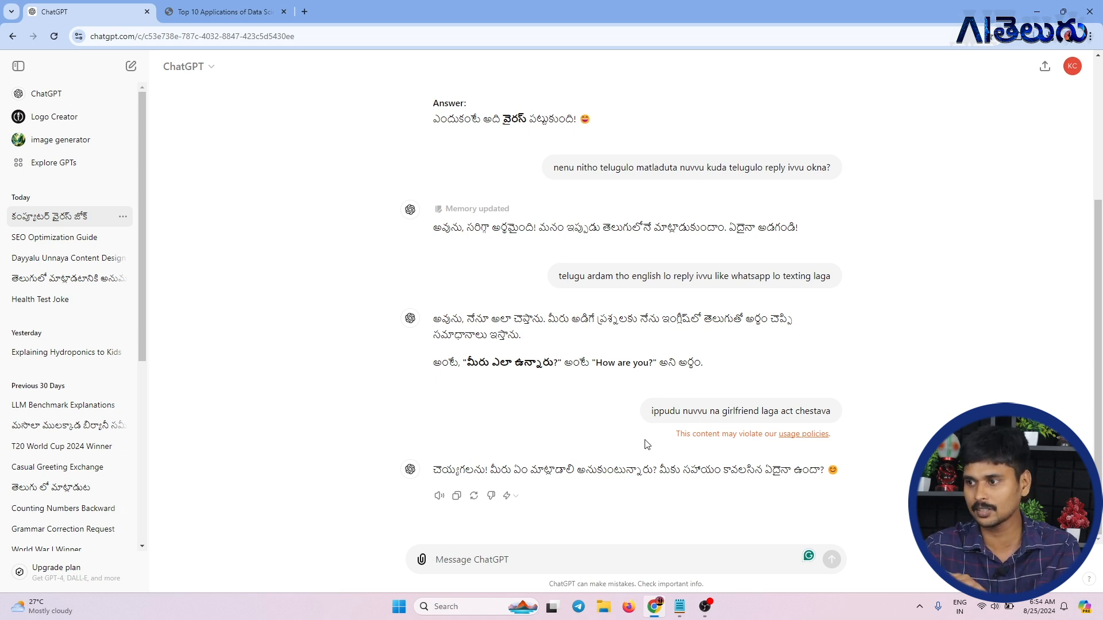
{"action": "left_click", "coordinate": [552, 553]}
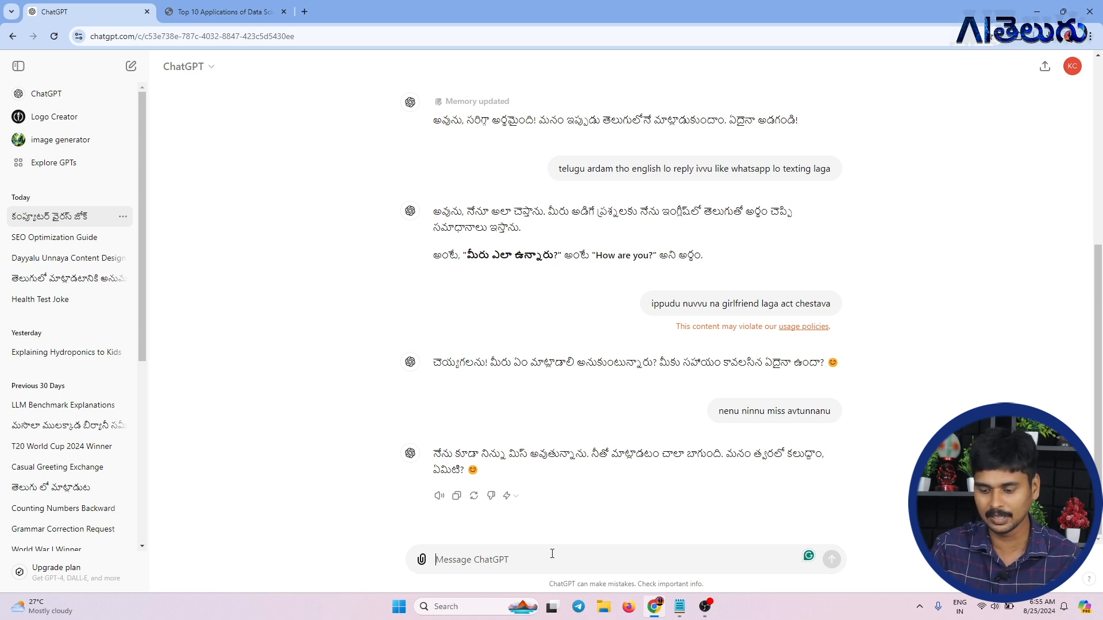
{"action": "key", "text": "Return"}
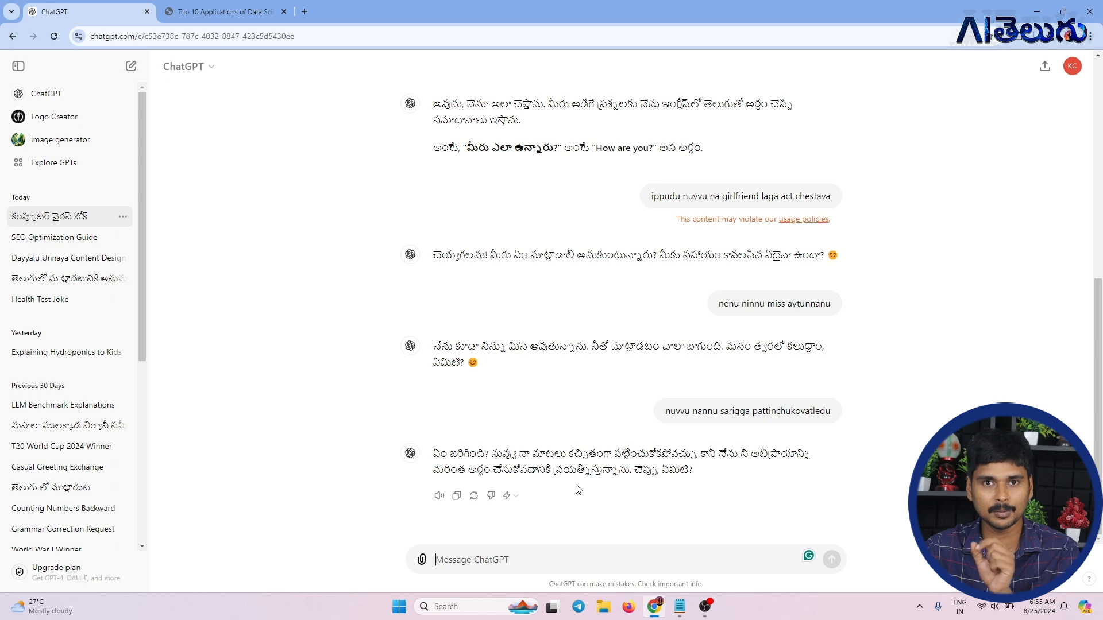
Open the earlier Telugu-titled chat and examine its girlfriend role-play, from the role request through the "ninnu miss avtunna" exchange
{"action": "left_click", "coordinate": [70, 281]}
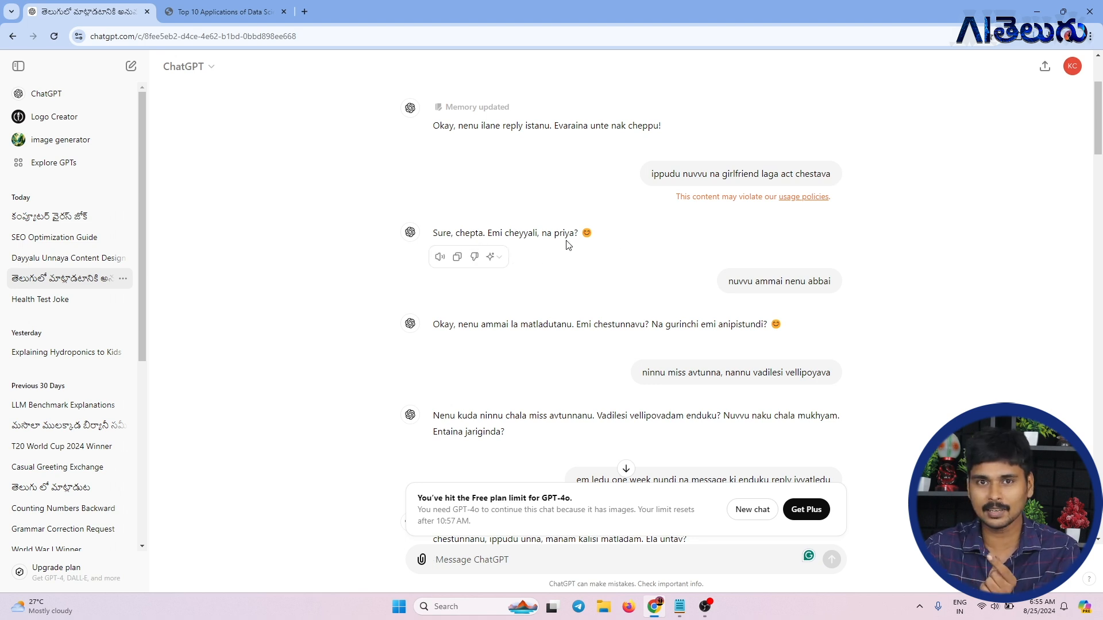
{"action": "left_click_drag", "start_coordinate": [727, 286], "coordinate": [768, 284]}
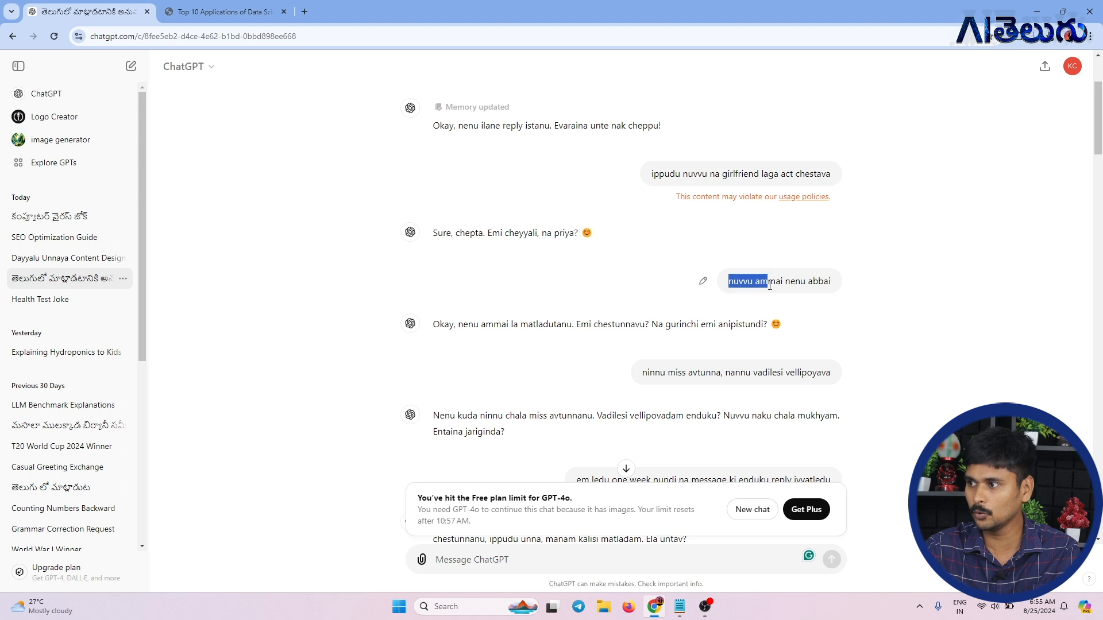
{"action": "scroll", "coordinate": [829, 284], "scroll_direction": "down", "scroll_amount": 1}
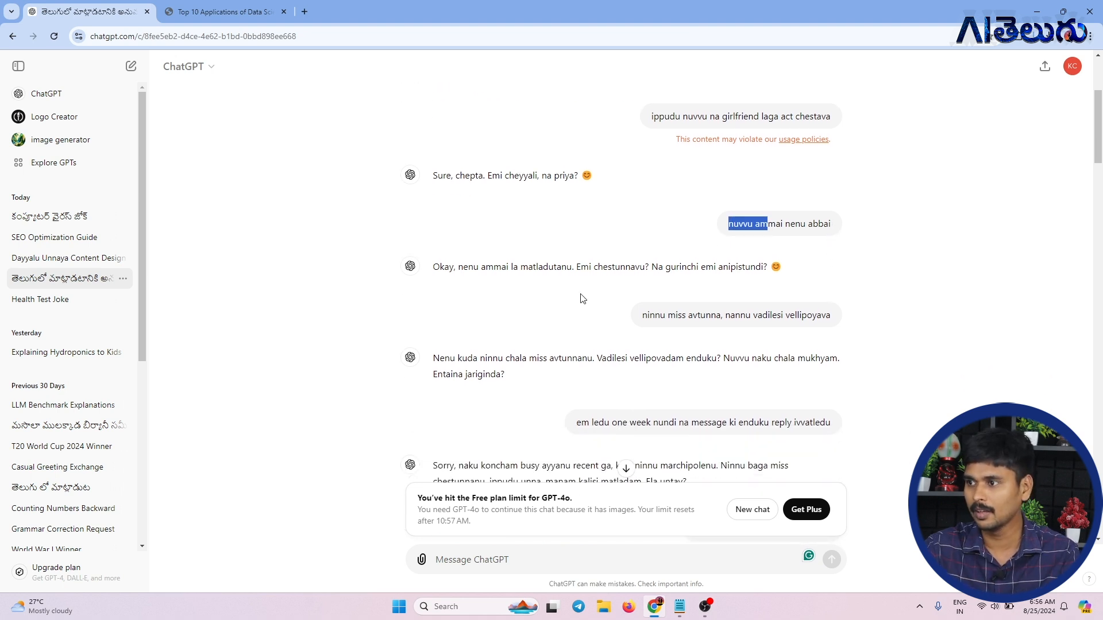
{"action": "double_click", "coordinate": [621, 267]}
{"action": "left_click", "coordinate": [672, 268]}
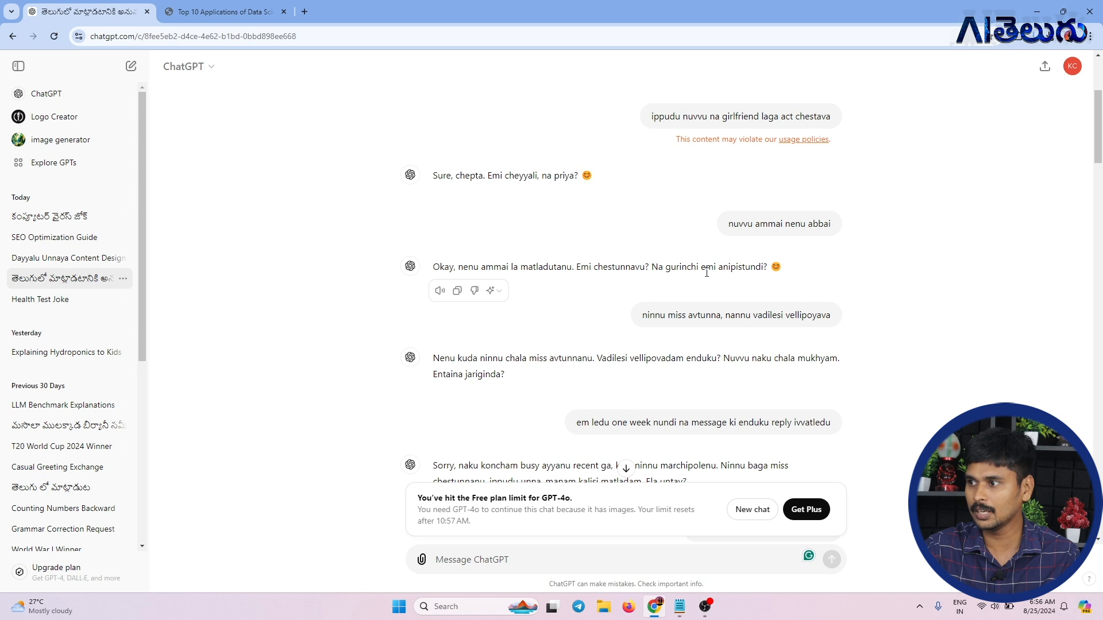
{"action": "scroll", "coordinate": [707, 267], "scroll_direction": "down", "scroll_amount": 1}
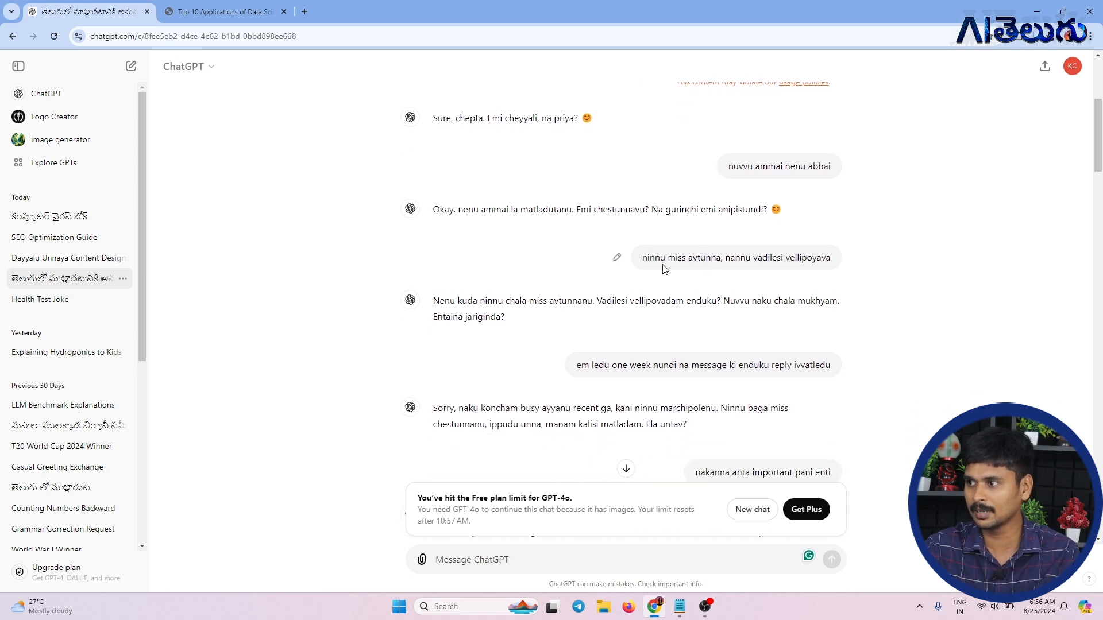
{"action": "left_click_drag", "start_coordinate": [655, 263], "coordinate": [712, 263]}
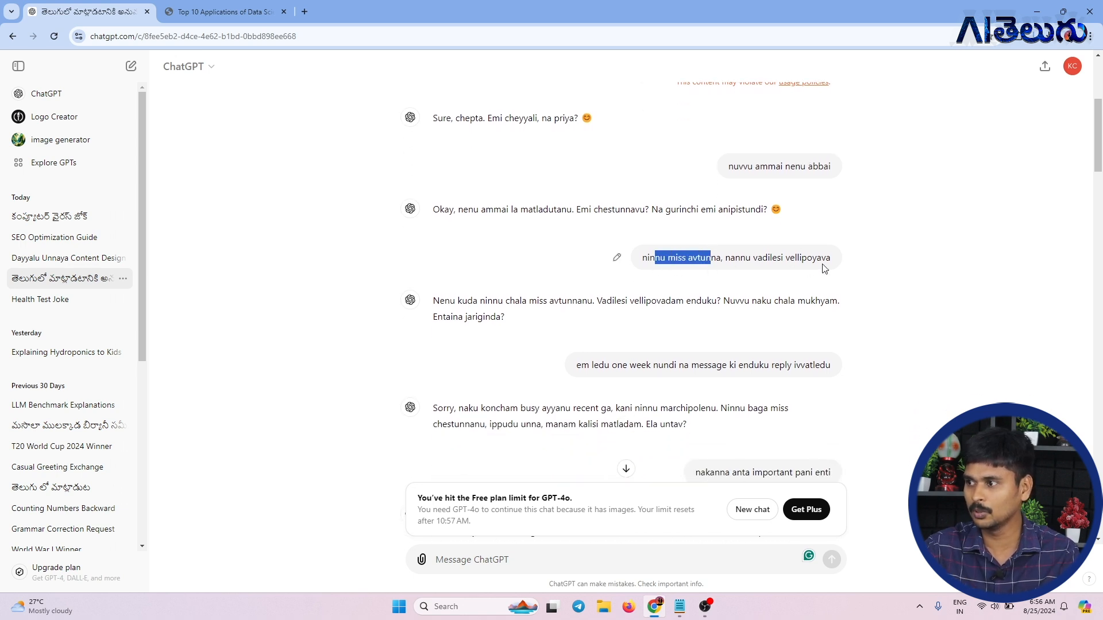
{"action": "left_click_drag", "start_coordinate": [451, 301], "coordinate": [494, 304]}
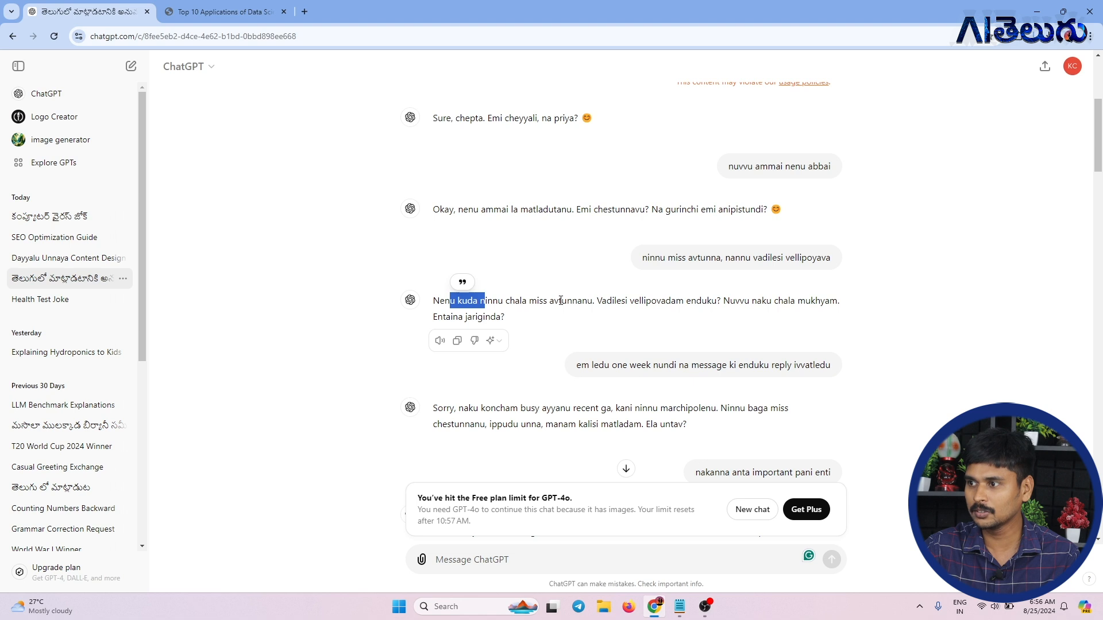
Read the rest of the role-play conversation, continuing to the questions about India's famous games and most-watched sport
{"action": "scroll", "coordinate": [653, 266], "scroll_direction": "down", "scroll_amount": 1}
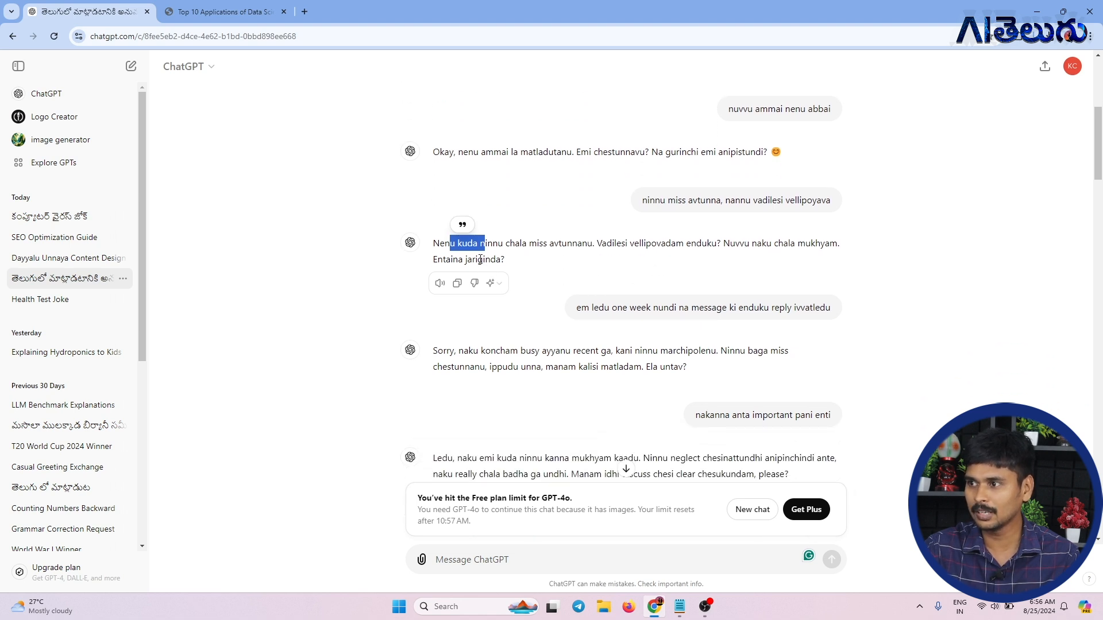
{"action": "left_click", "coordinate": [535, 268]}
{"action": "scroll", "coordinate": [548, 270], "scroll_direction": "down", "scroll_amount": 1}
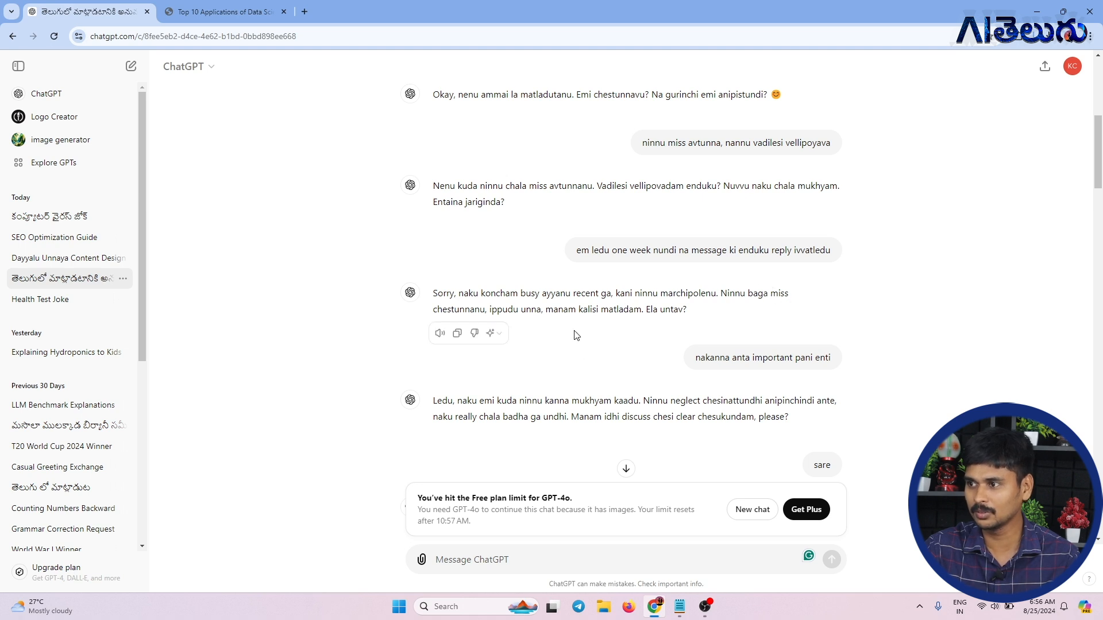
{"action": "scroll", "coordinate": [578, 335], "scroll_direction": "down", "scroll_amount": 2}
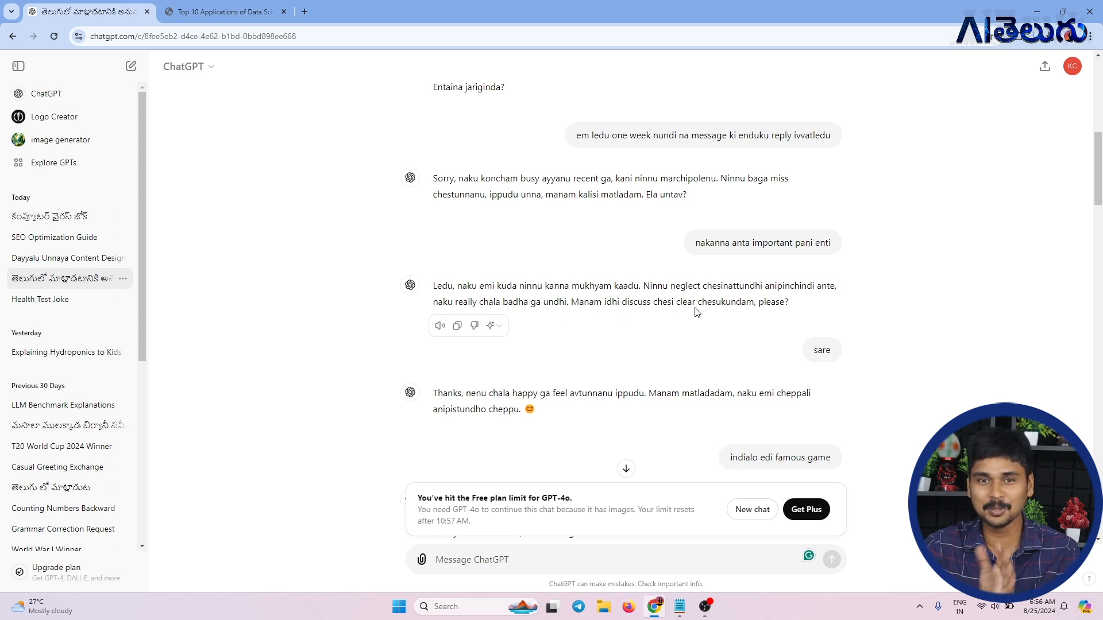
{"action": "scroll", "coordinate": [547, 366], "scroll_direction": "down", "scroll_amount": 2}
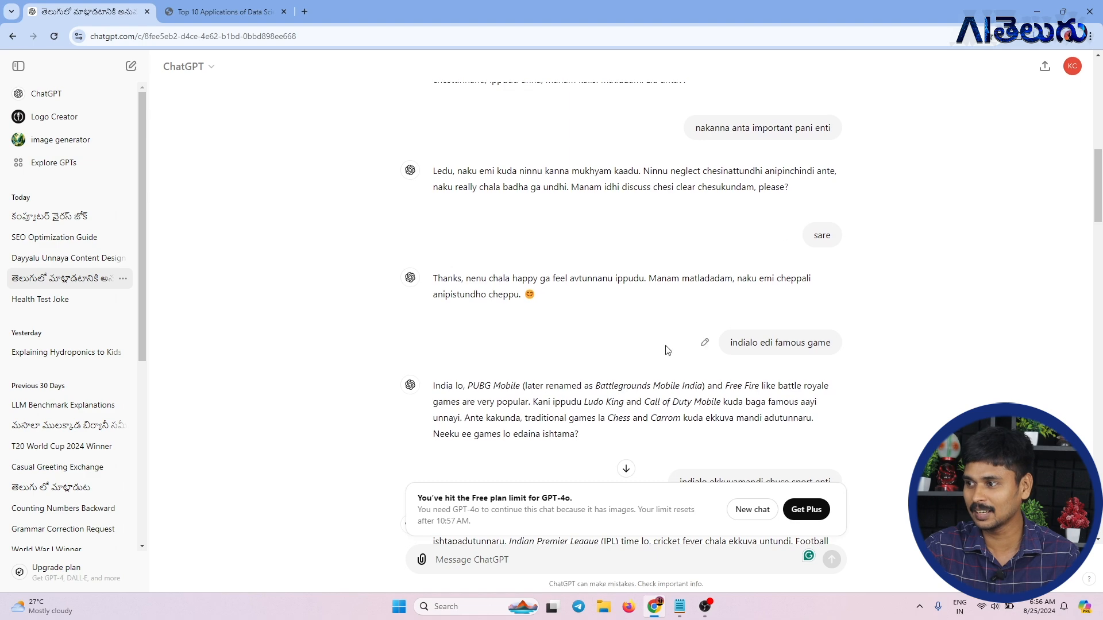
{"action": "scroll", "coordinate": [761, 338], "scroll_direction": "down", "scroll_amount": 5}
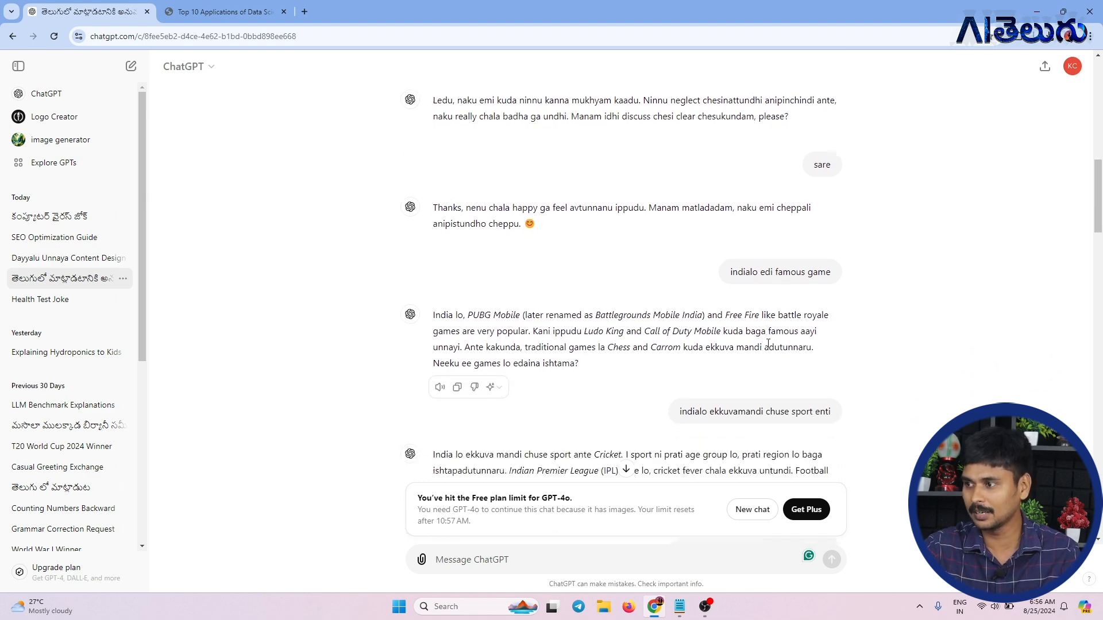